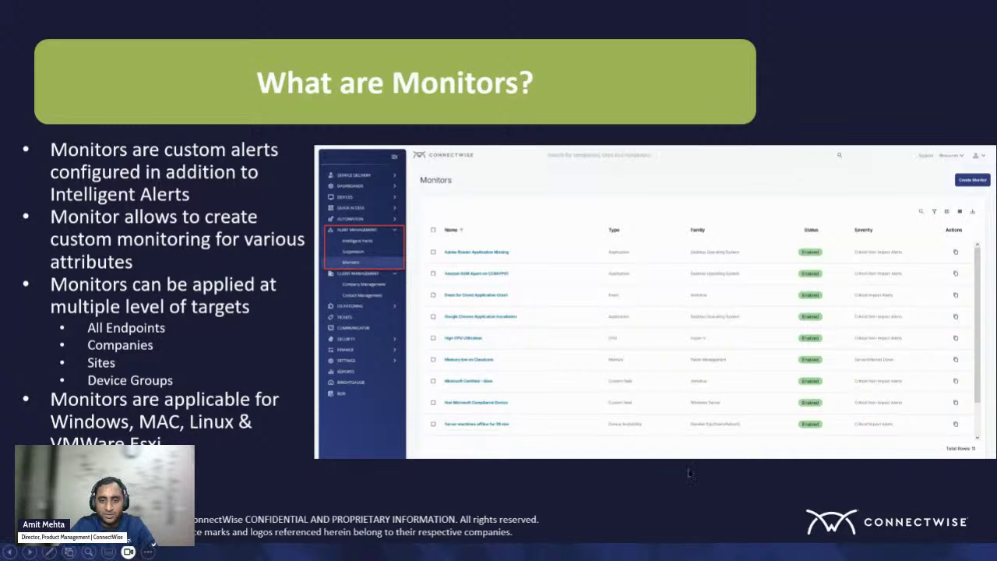
left_click(685, 497)
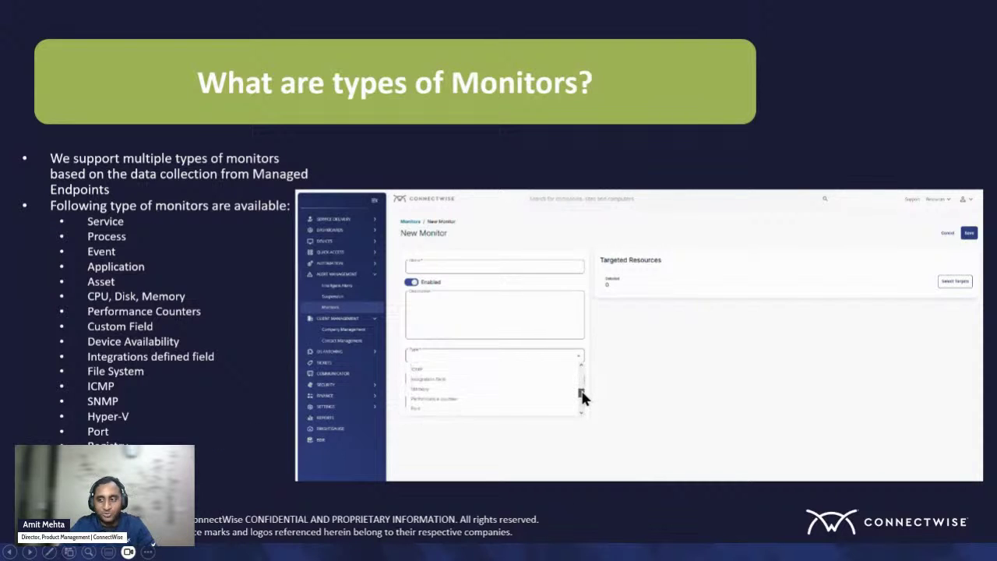
key("Right")
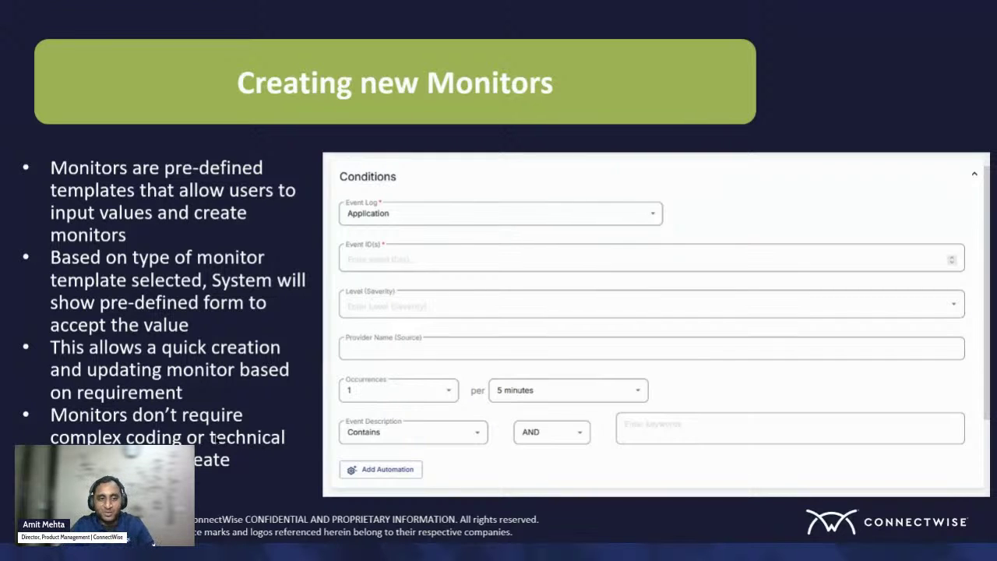
key("Right")
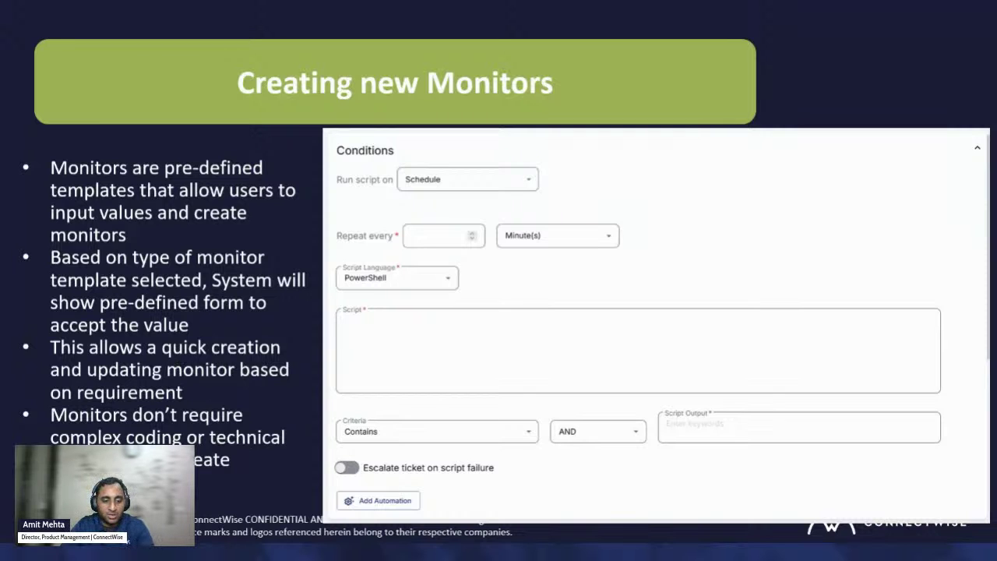
- Switch to the Monitors page in Firefox and start a new monitor named "Test Application Monitor"
key("super+Tab")
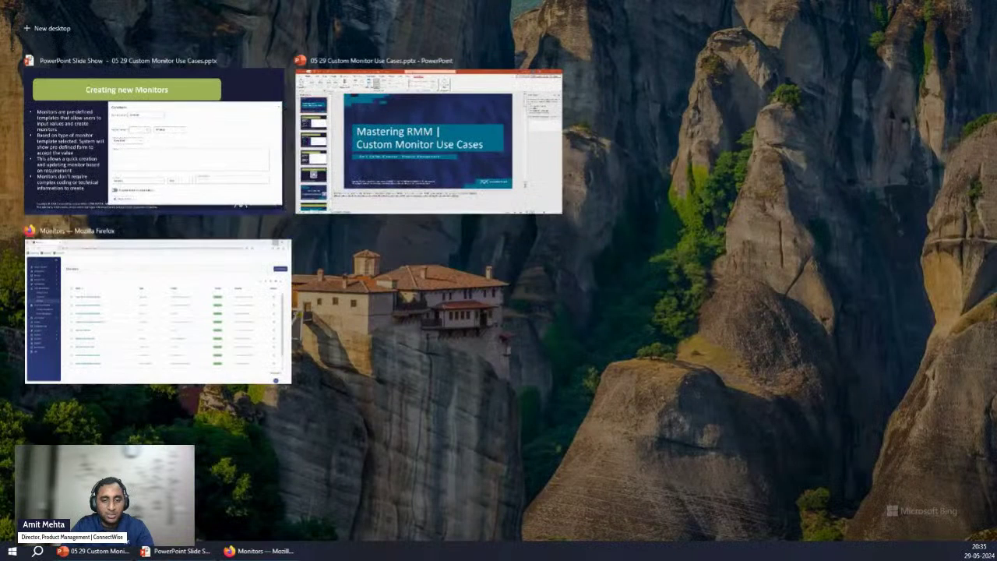
left_click(121, 327)
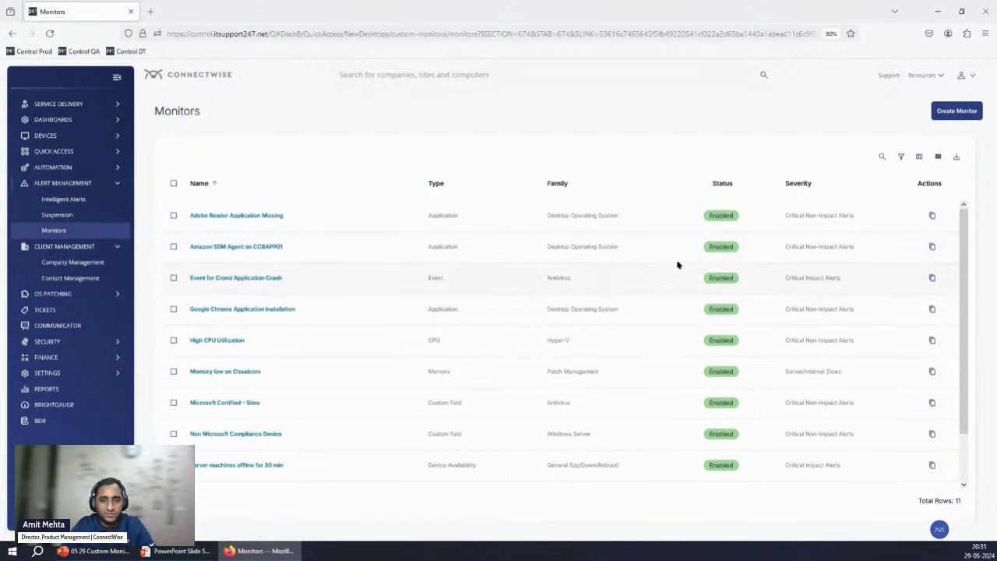
left_click(960, 117)
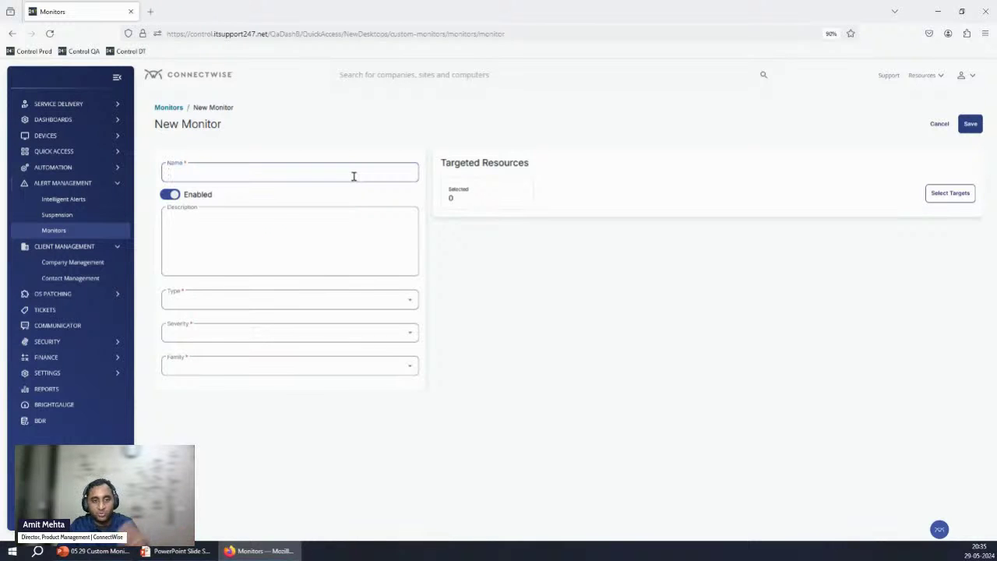
type("Test")
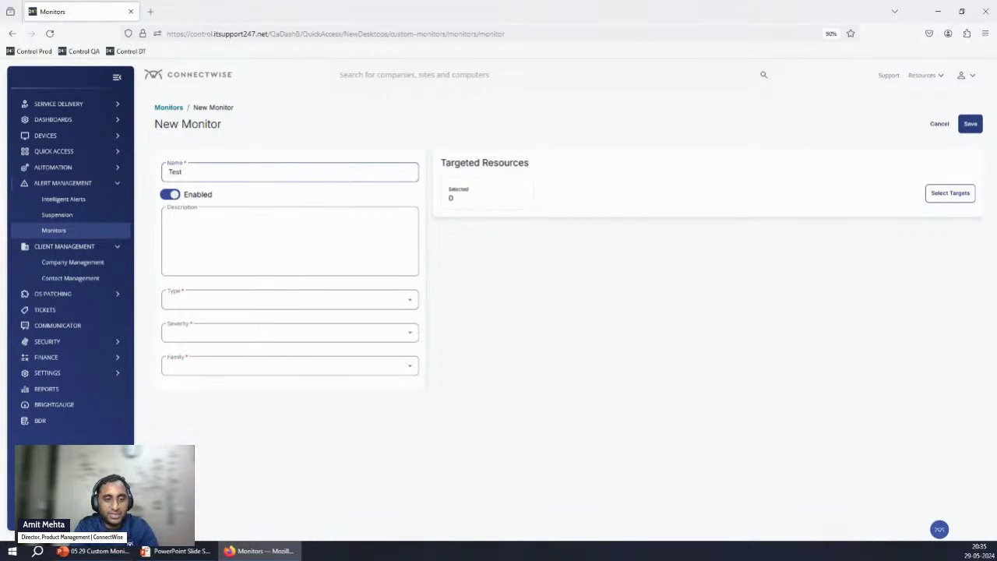
type(" Application Monitor")
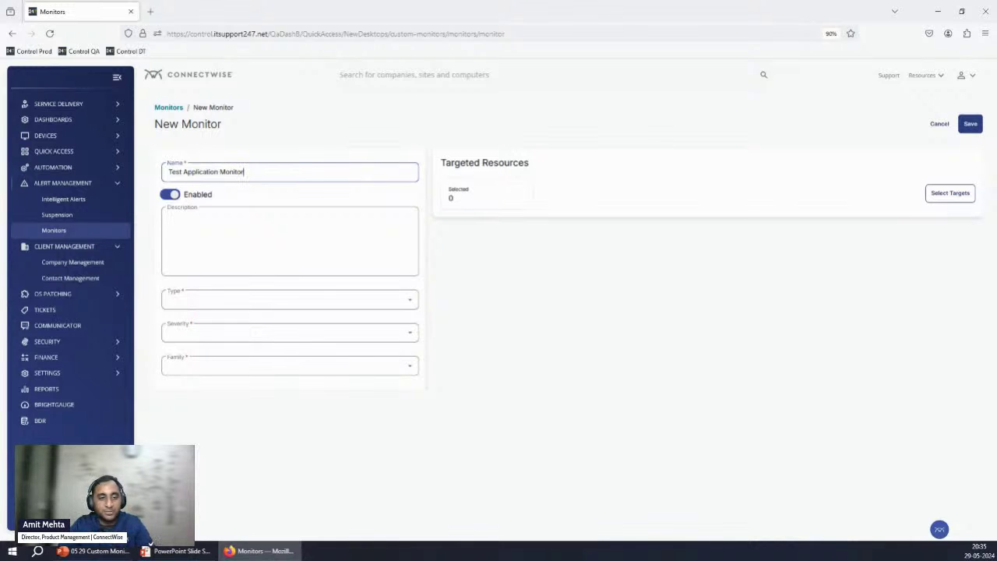
left_click(221, 240)
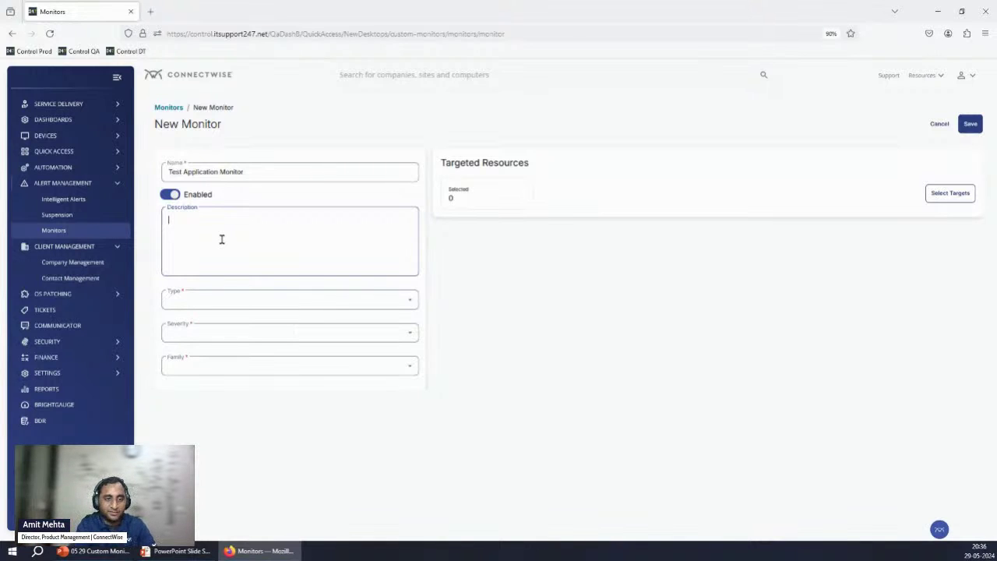
- Look through the available monitor types and set the new monitor's type to Application
left_click(407, 306)
scroll(392, 332, "down", 5)
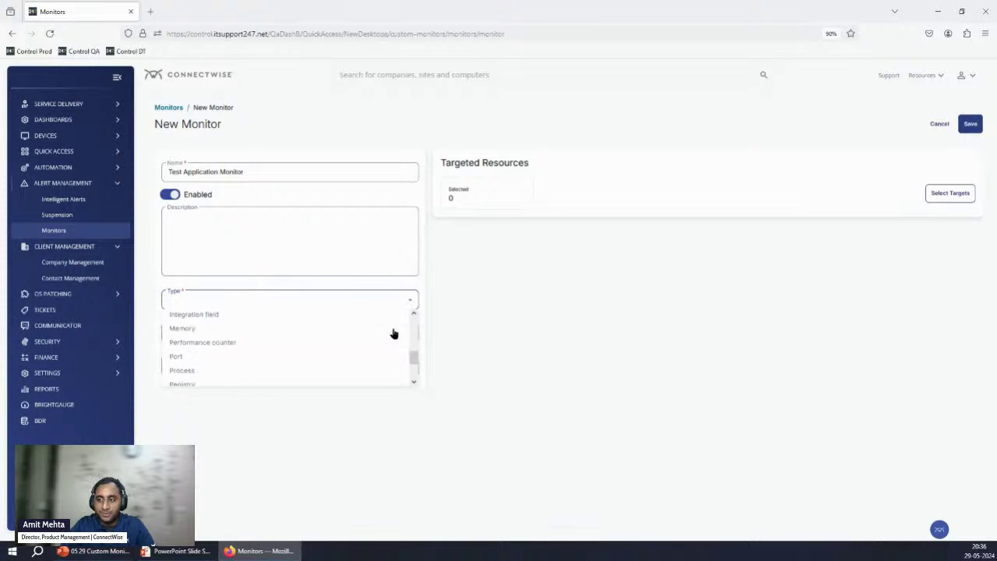
scroll(350, 382, "down", 2)
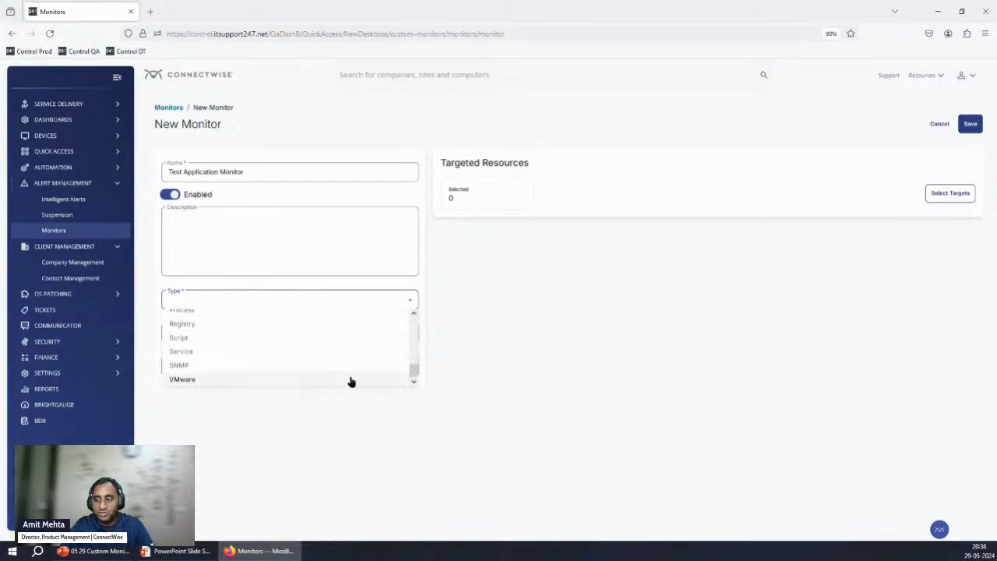
scroll(351, 382, "up", 6)
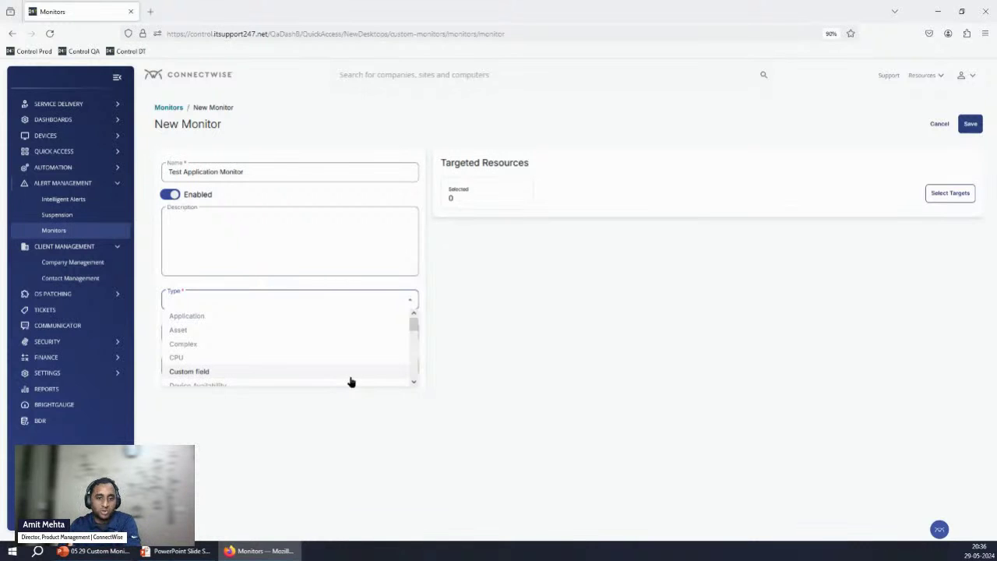
left_click(222, 319)
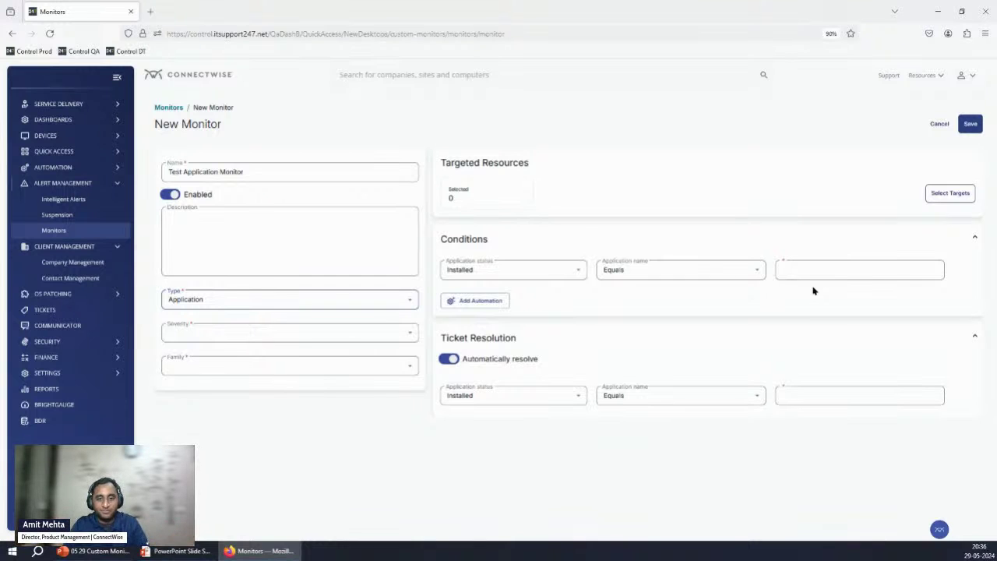
- Define the condition with application status Not installed and application name equal to "Google Chrome"
left_click(578, 273)
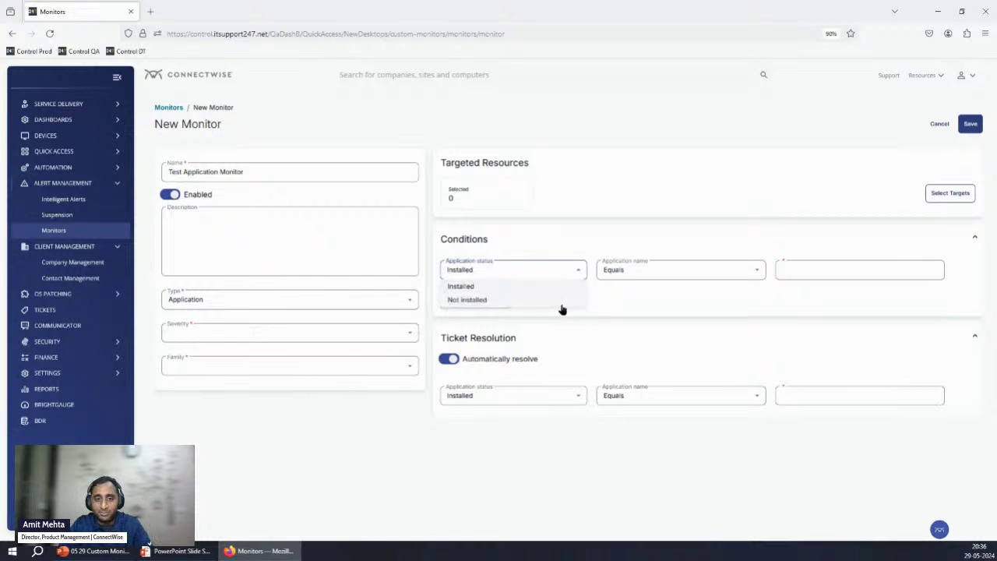
left_click(561, 306)
left_click(686, 274)
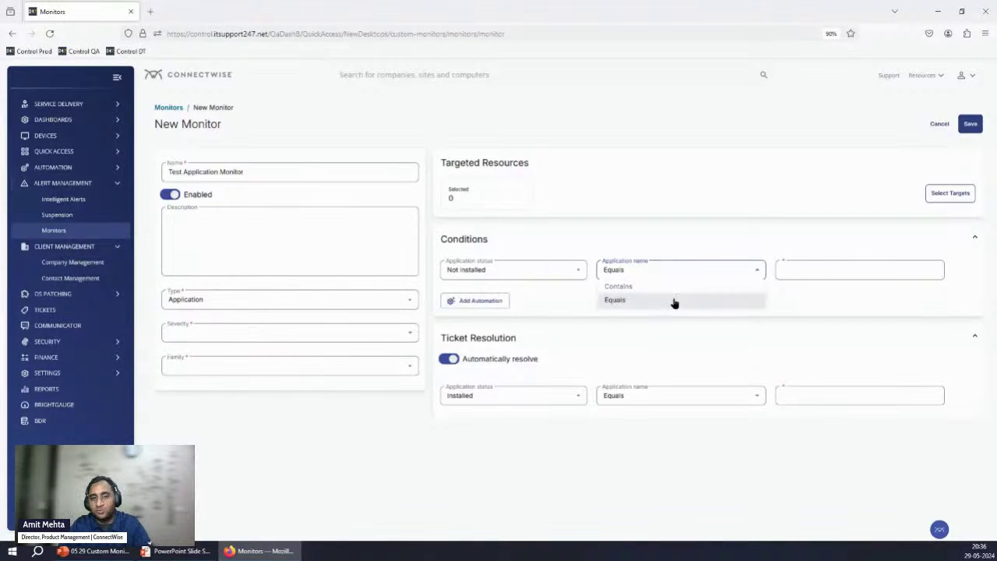
left_click(854, 284)
left_click(840, 273)
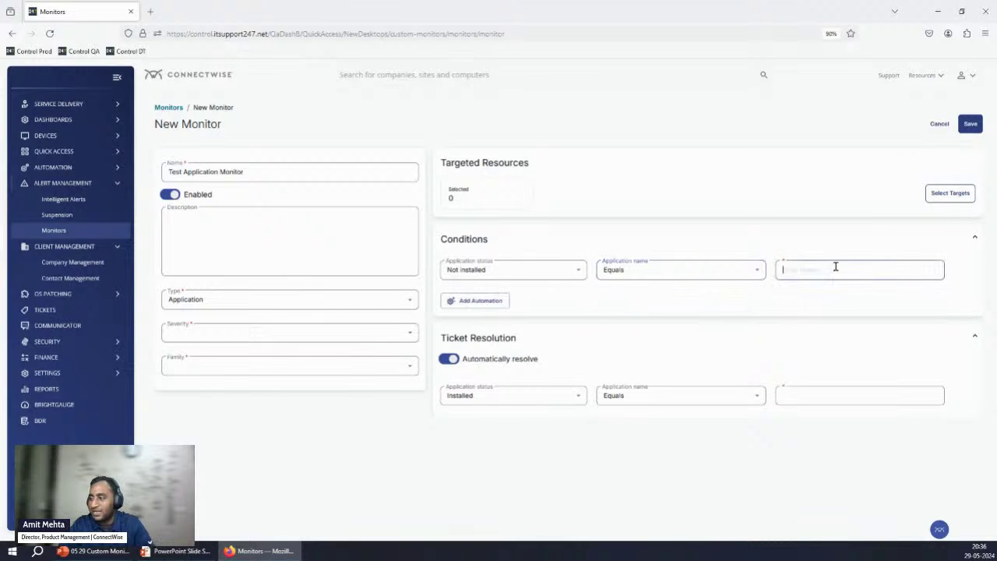
type("Goog")
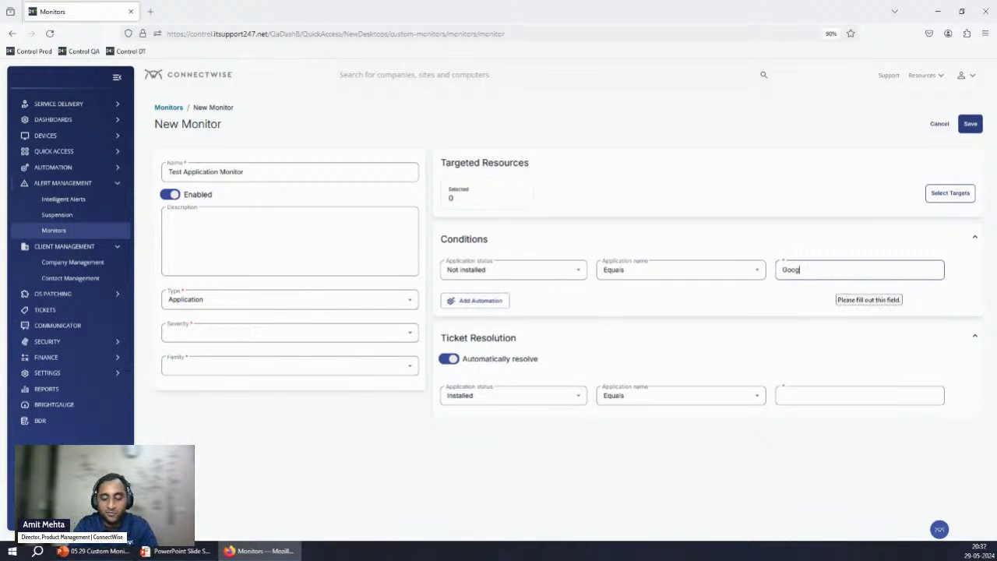
type("le Chrome")
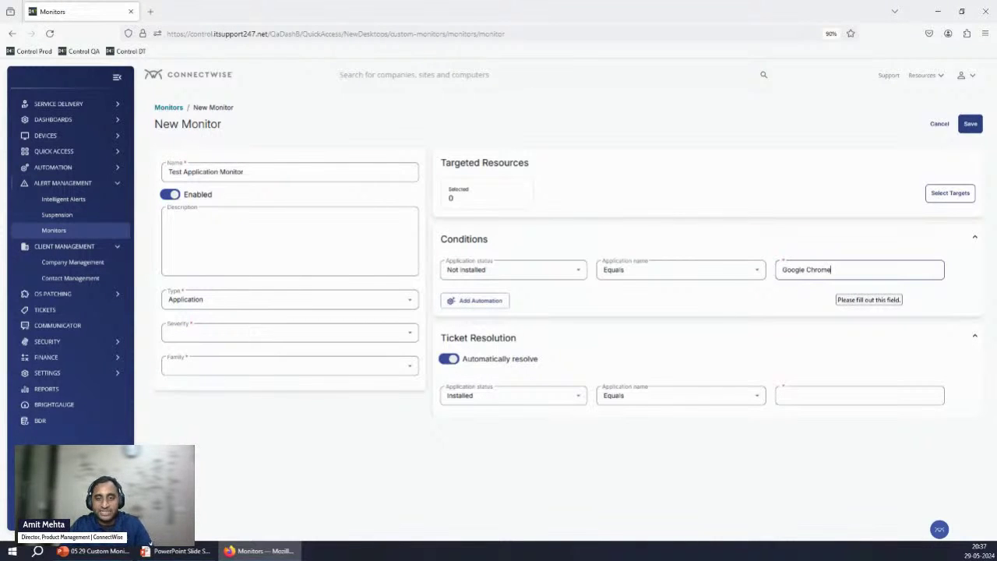
- Copy the application name "Google Chrome" from the condition into the ticket resolution criteria
key("ctrl+a")
key("ctrl+c")
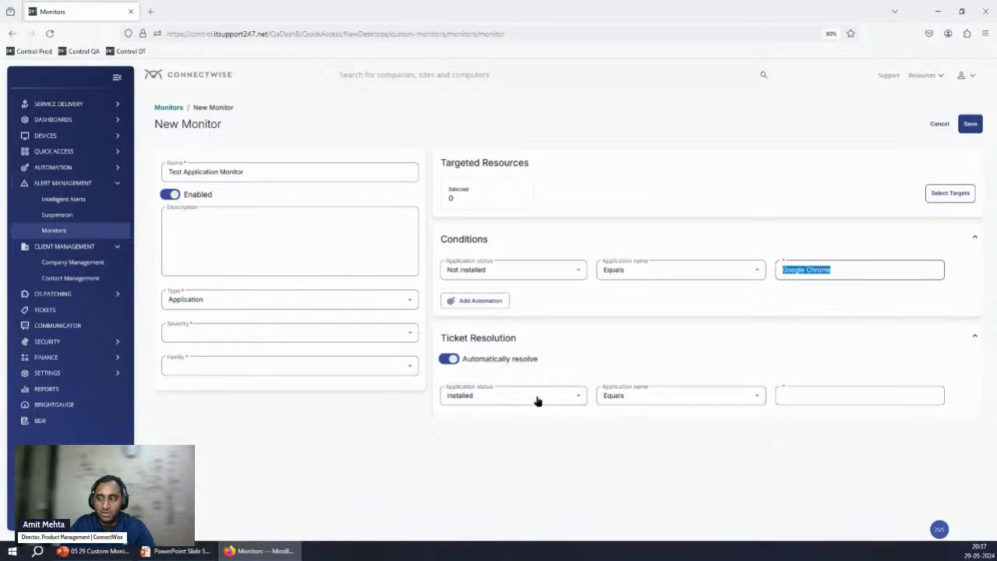
left_click(826, 394)
key("ctrl+v")
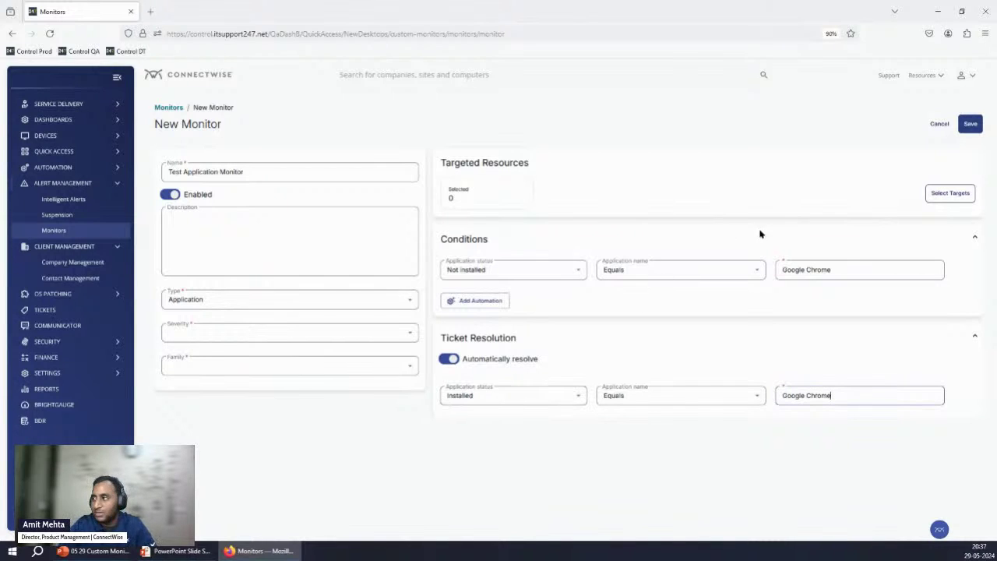
- Review the target selection types from Companies, Sites, Device Groups and Devices to All Resources, and leave without saving a selection
left_click(951, 195)
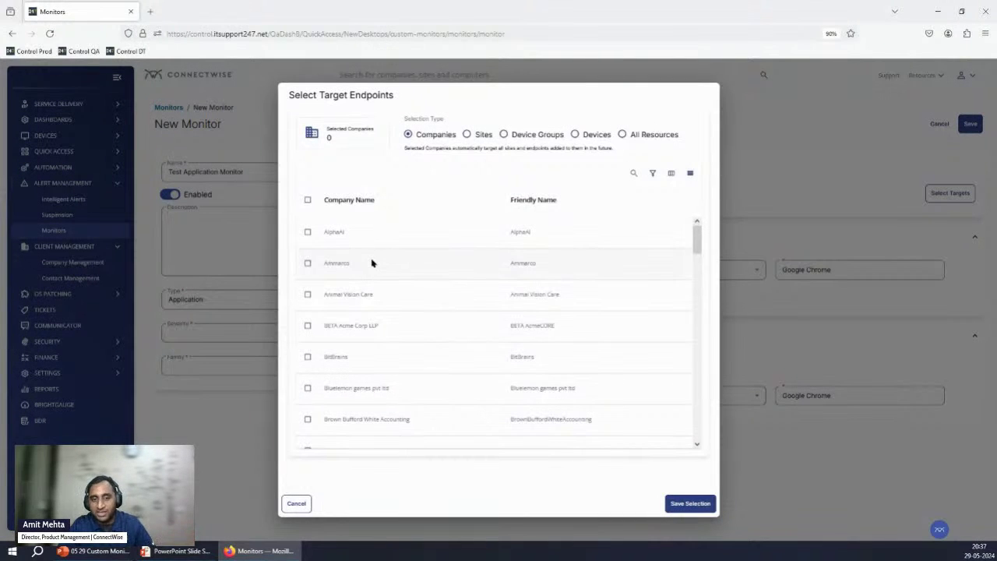
left_click(478, 138)
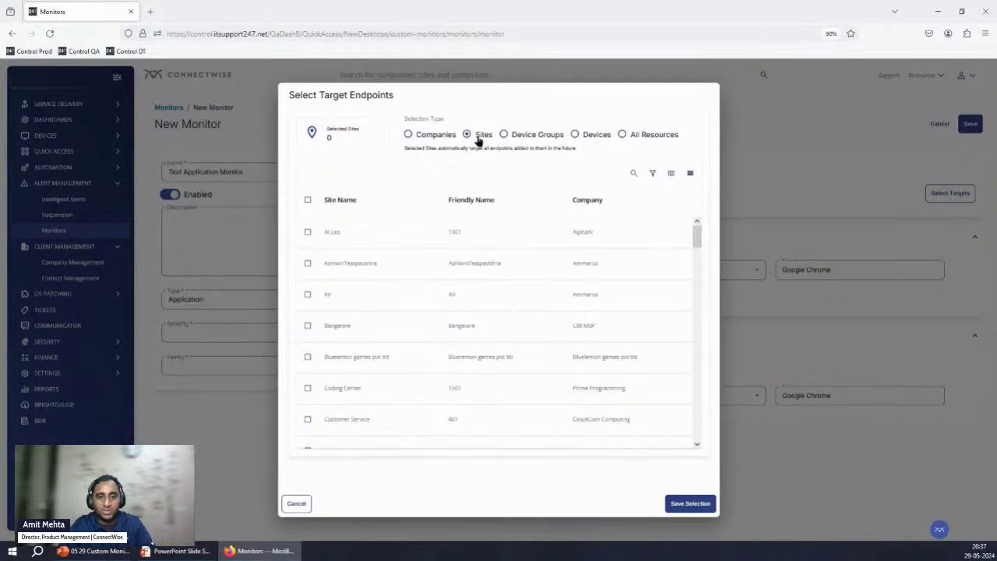
left_click(530, 137)
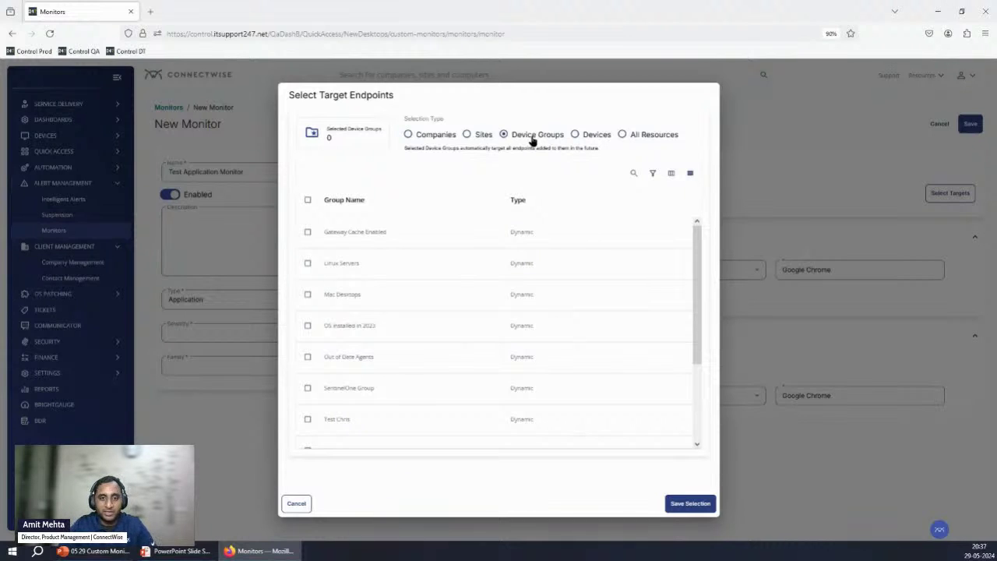
left_click(592, 140)
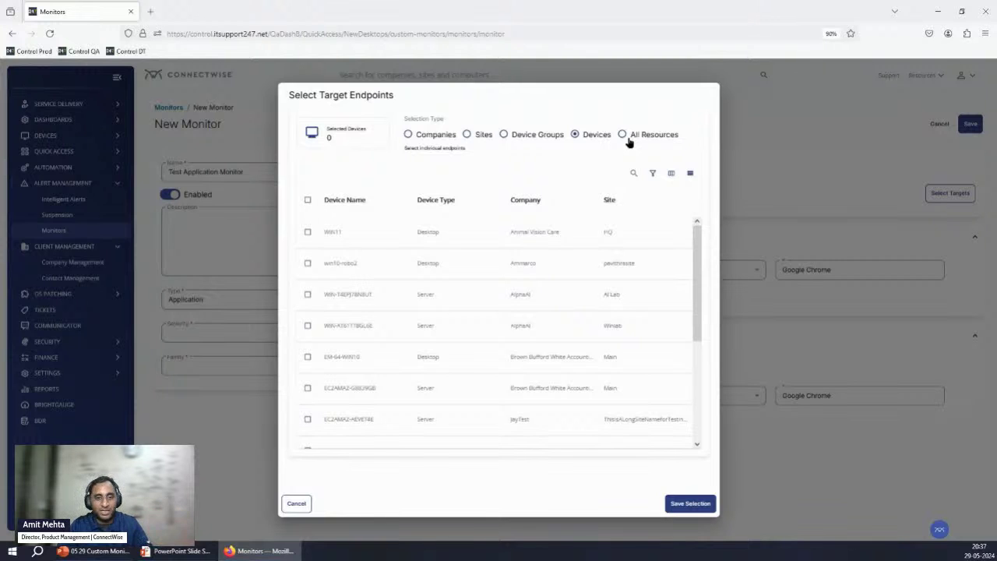
left_click(626, 137)
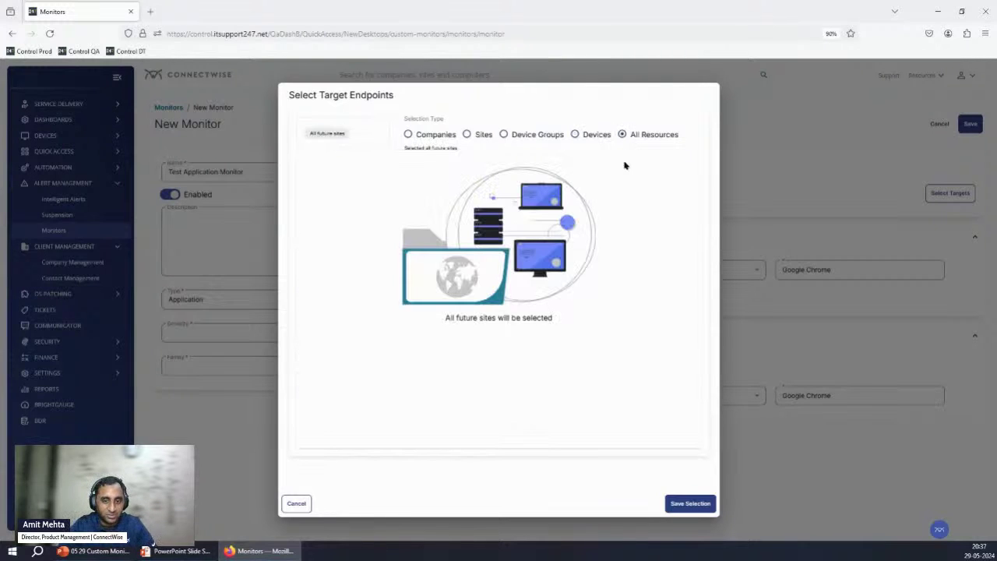
left_click(296, 504)
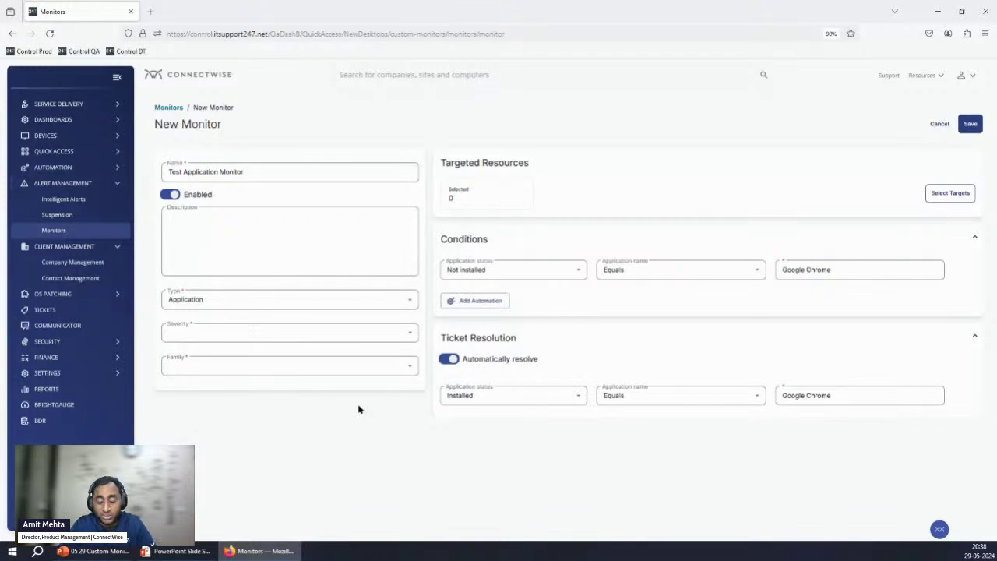
- Examine the automation tasks that can be attached to the condition, and close the list without adding one
left_click(499, 302)
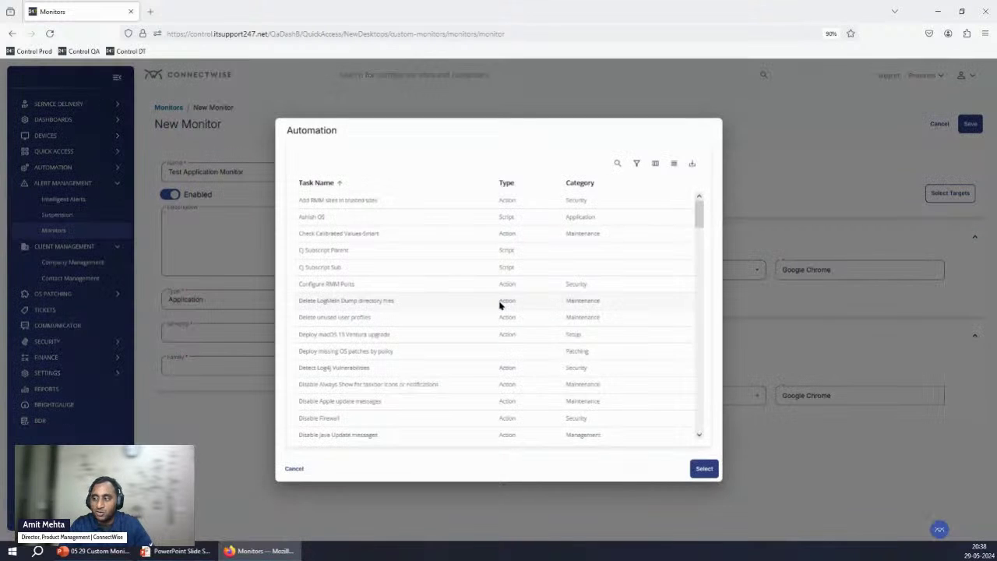
left_click(371, 287)
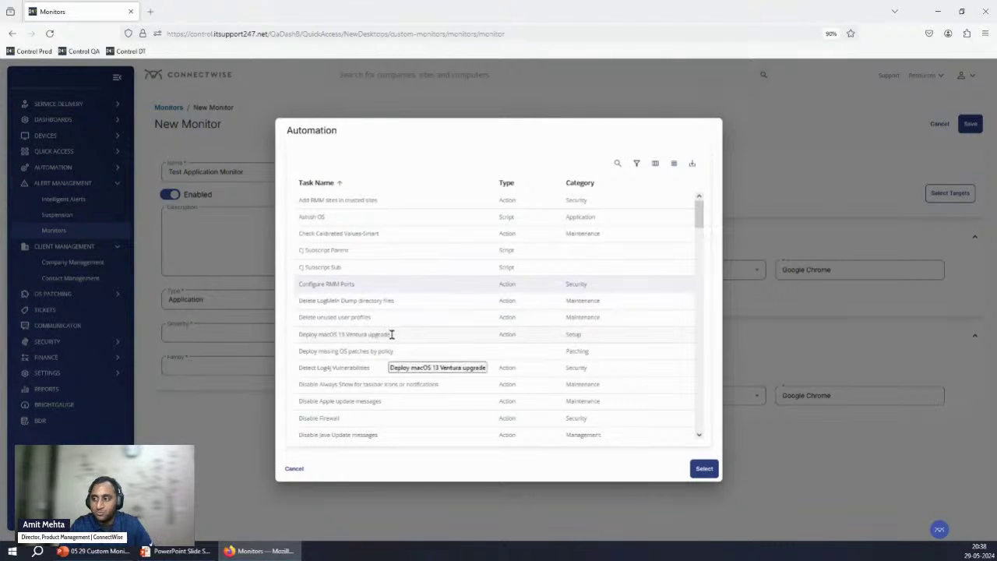
left_click(292, 471)
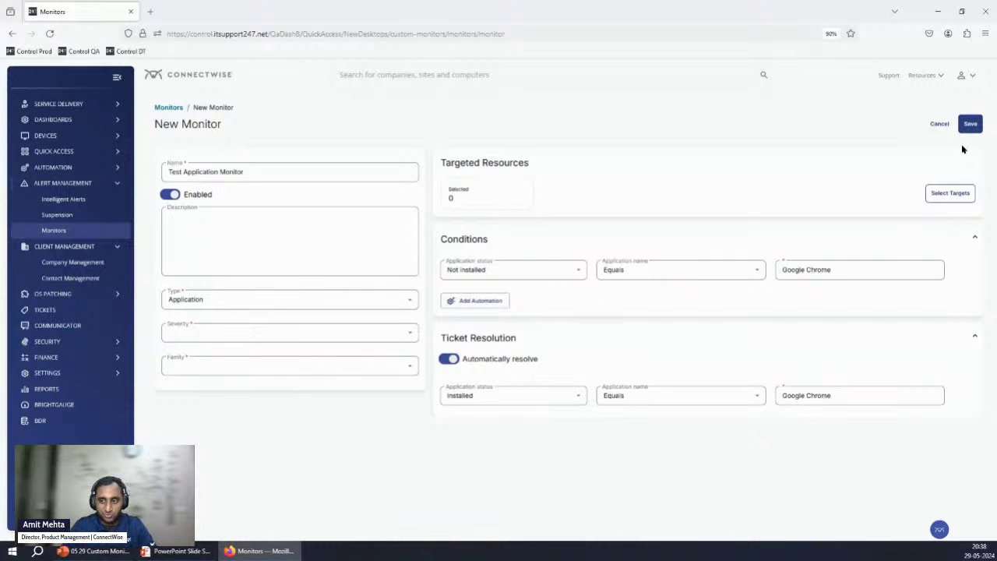
- Change the new monitor's type to Event
left_click(387, 309)
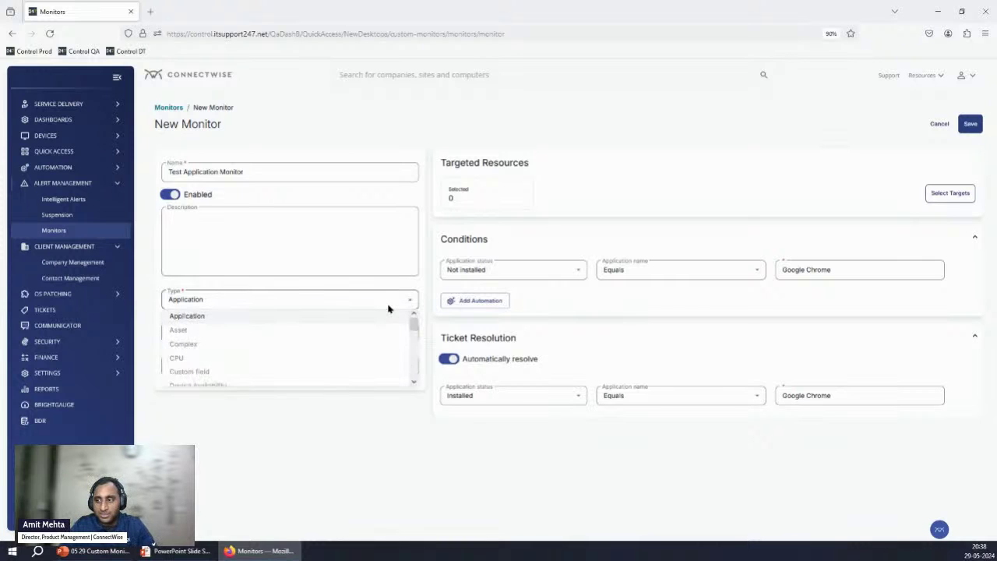
scroll(336, 332, "down", 2)
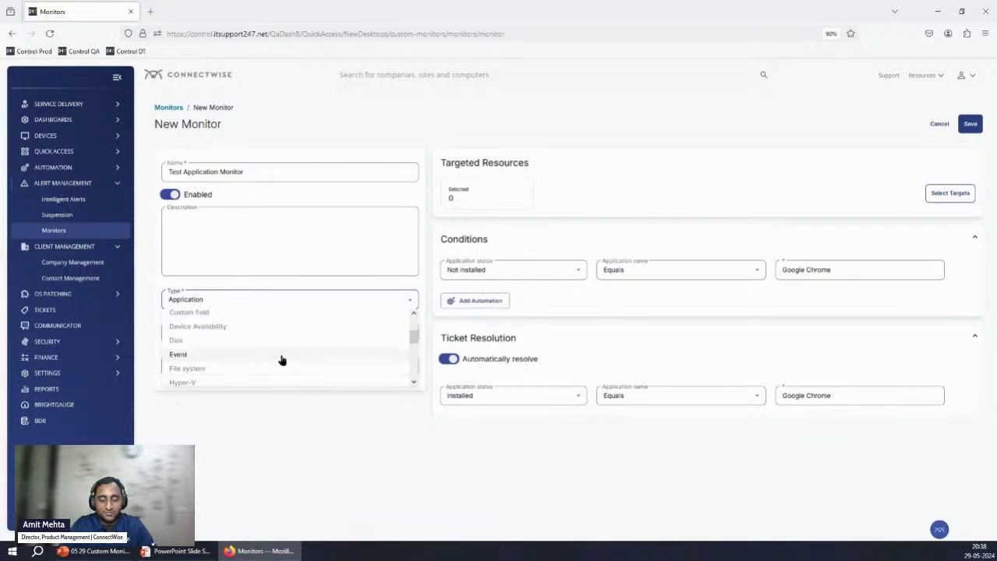
left_click(282, 358)
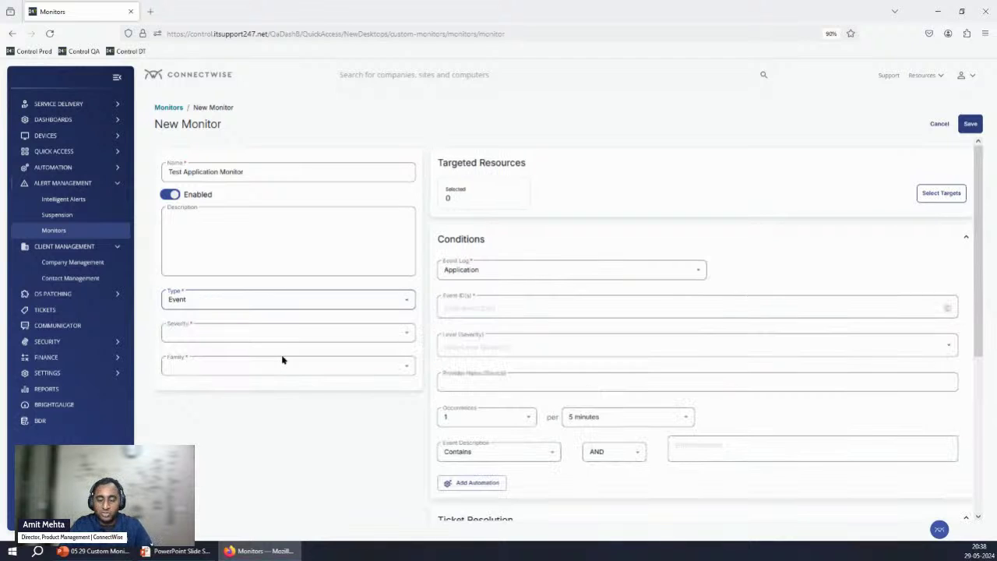
- Set the condition's event log to Custom Log (Channel) and activate the custom event log name field
left_click(655, 281)
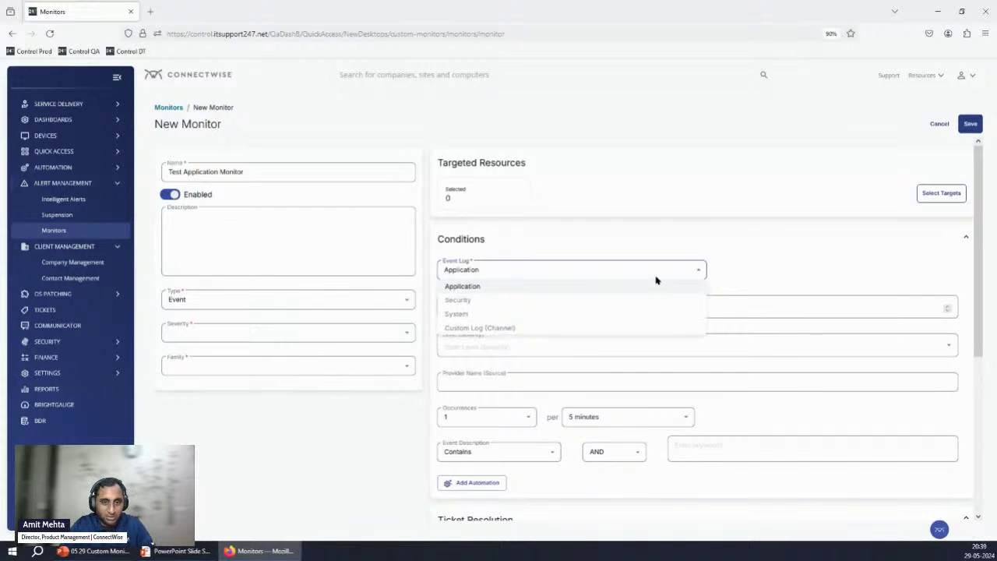
left_click(558, 333)
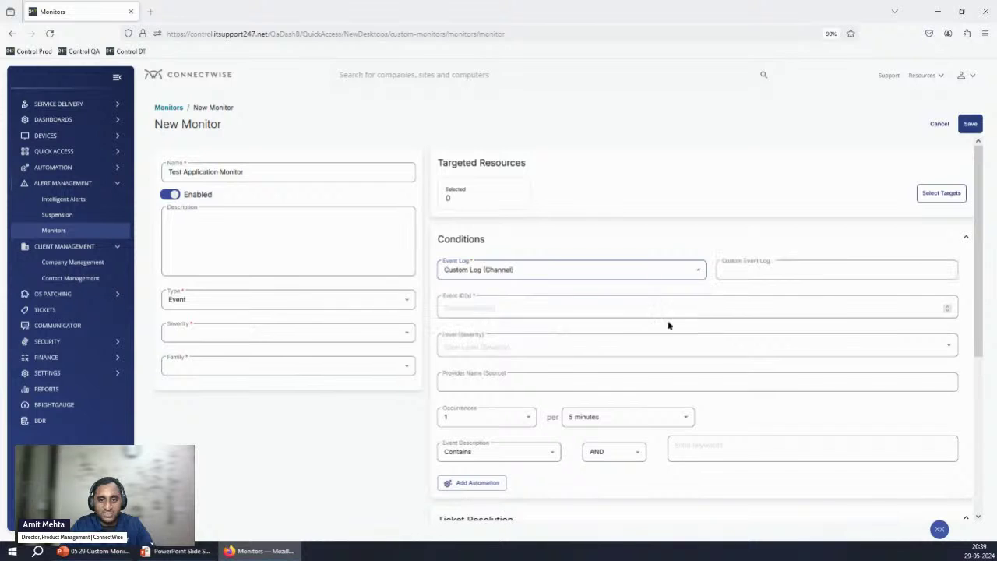
left_click(788, 266)
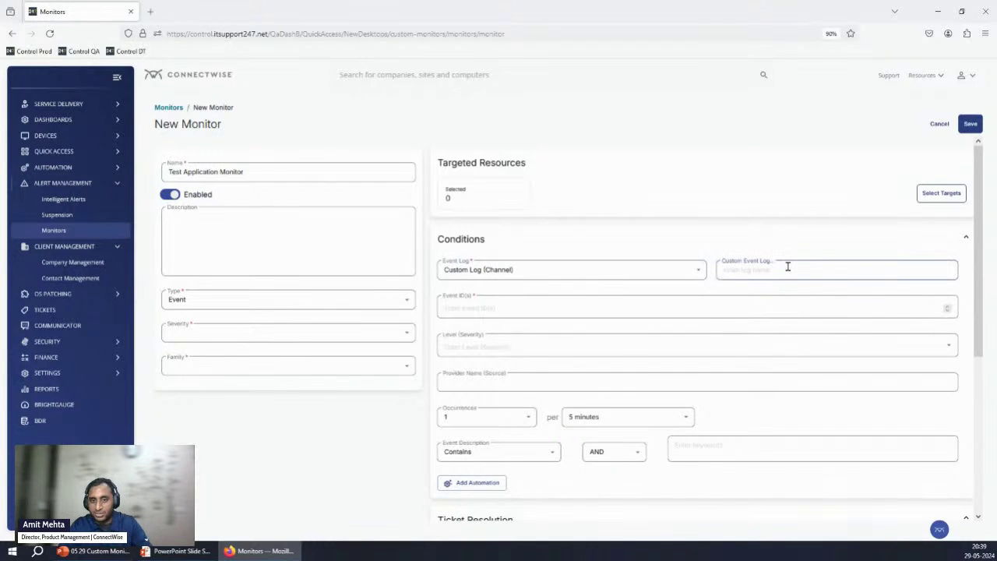
- Set the event condition to the Application log with event ID 1001 and level Warning
left_click(551, 272)
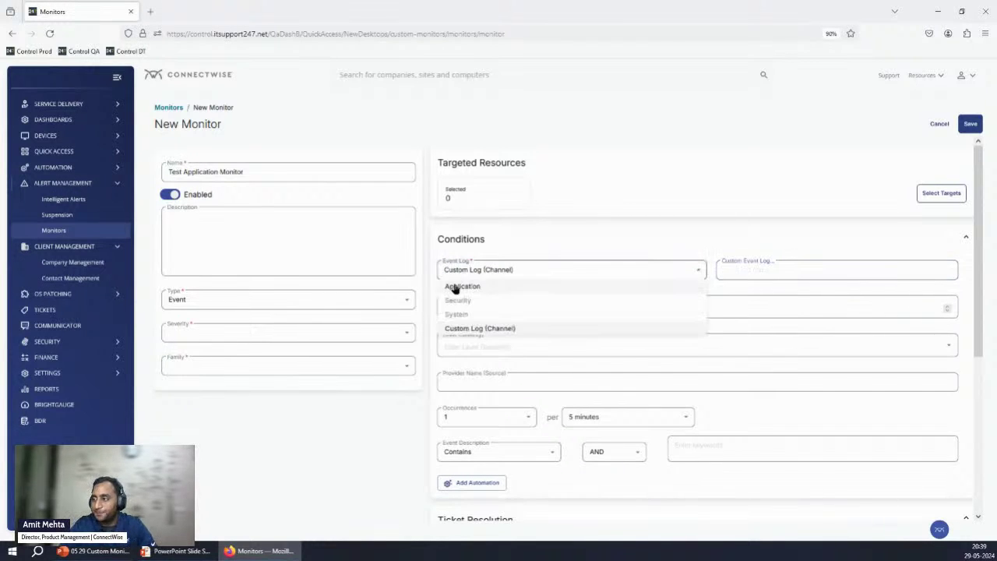
left_click(482, 322)
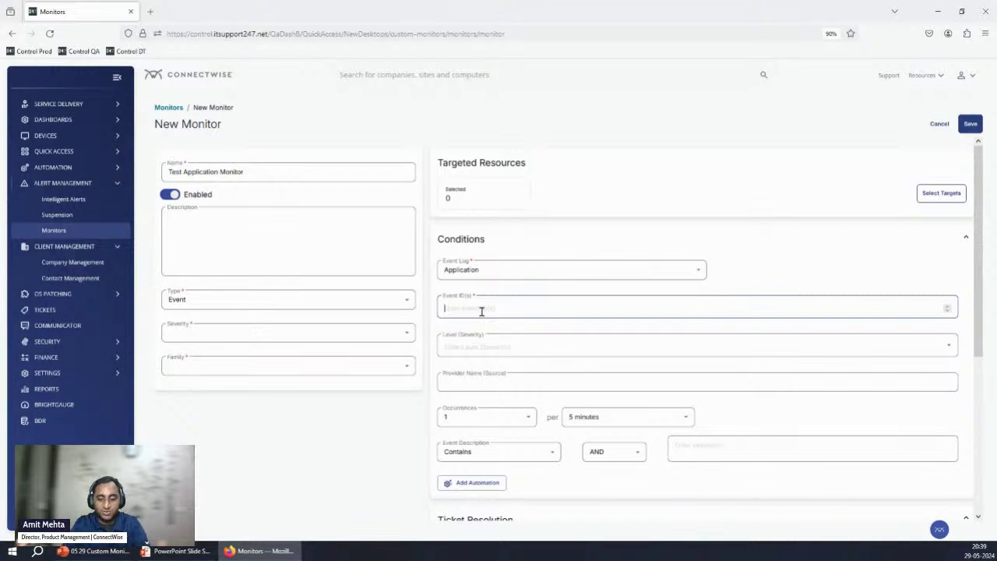
type("1001")
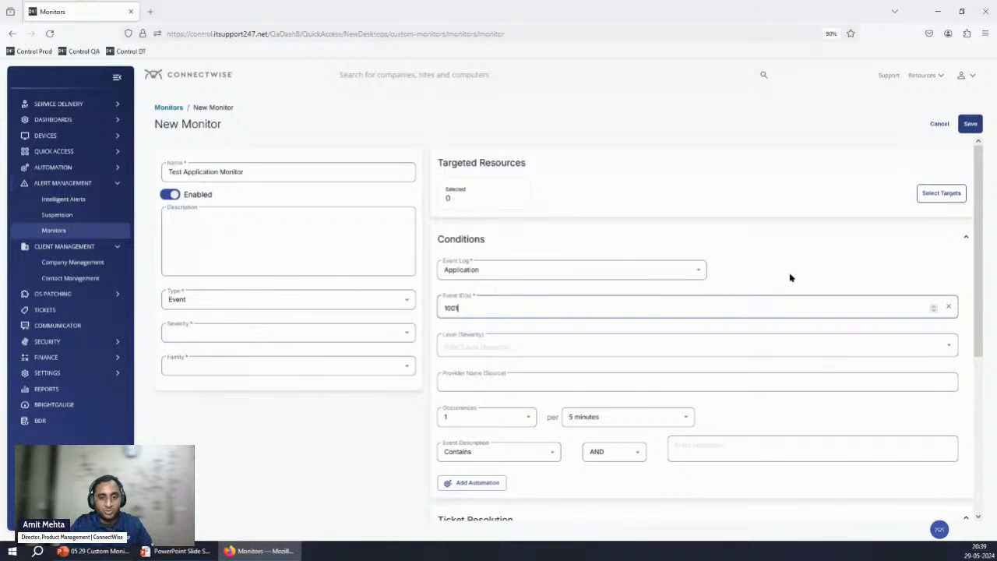
left_click(580, 346)
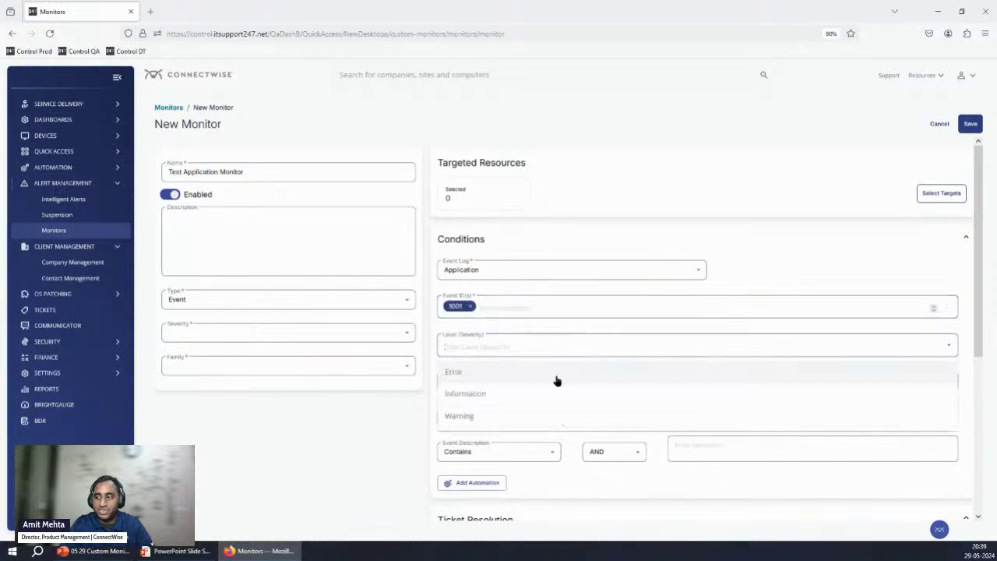
left_click(524, 427)
- Review the event condition's provider name, event description and keyword fields, and the ticket resolution settings
left_click(516, 383)
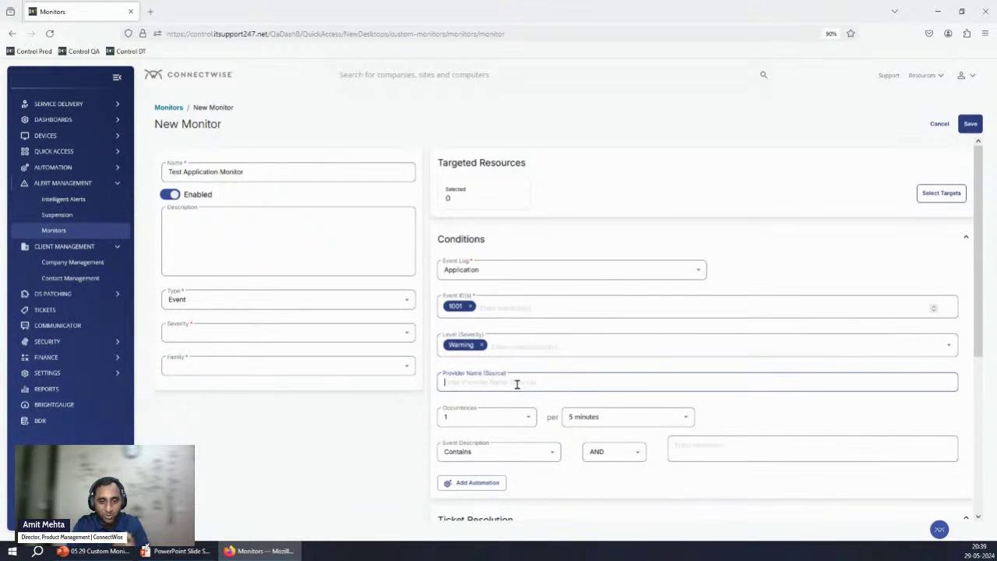
left_click(537, 450)
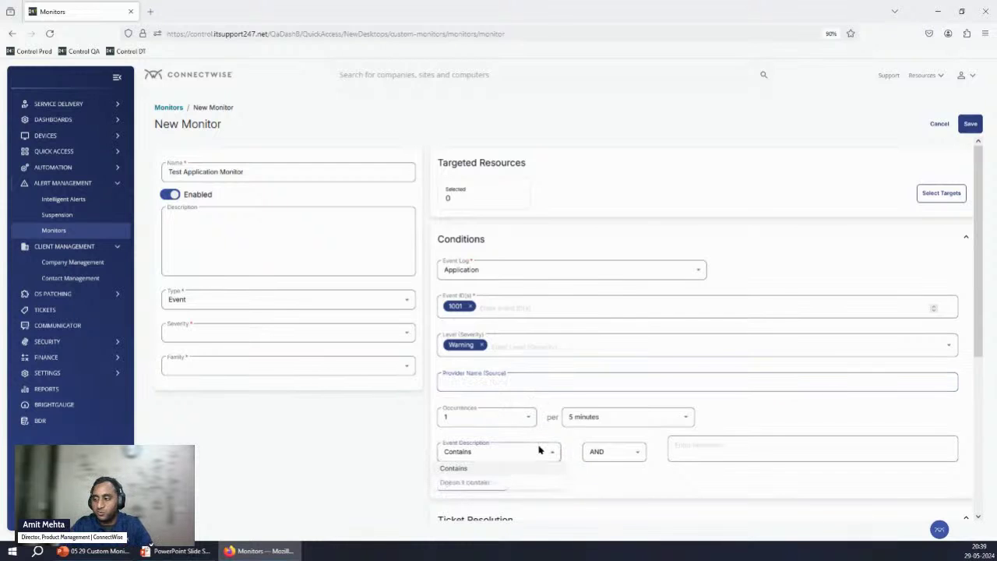
left_click(762, 456)
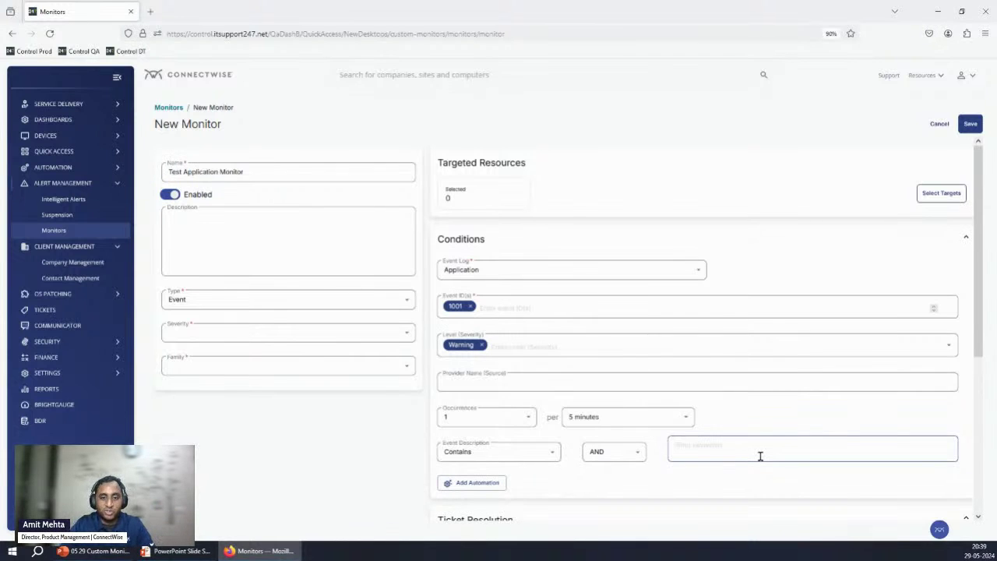
scroll(667, 378, "down", 3)
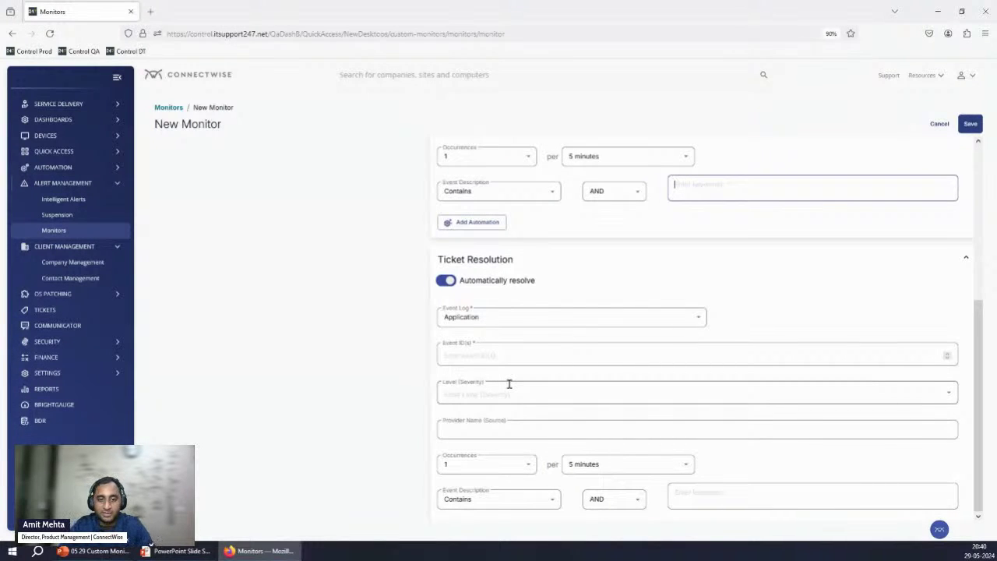
scroll(509, 383, "up", 3)
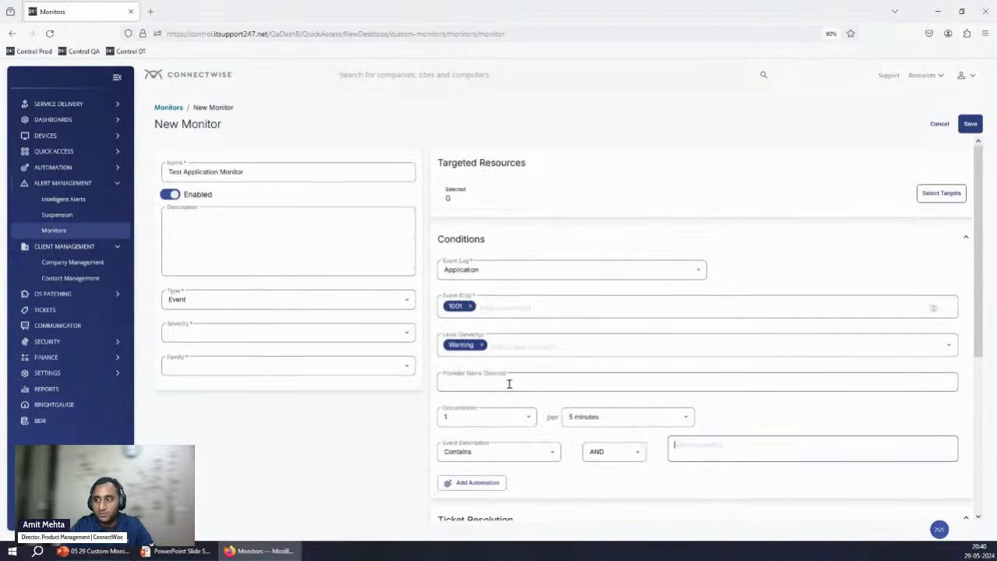
- Change the new monitor's type to VMware
left_click(402, 303)
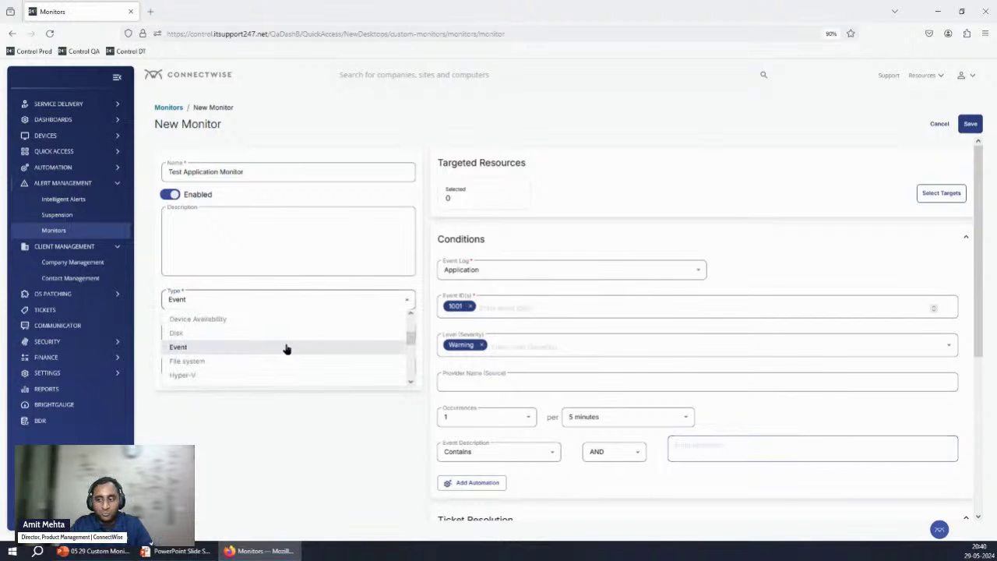
scroll(280, 349, "down", 2)
scroll(239, 331, "down", 2)
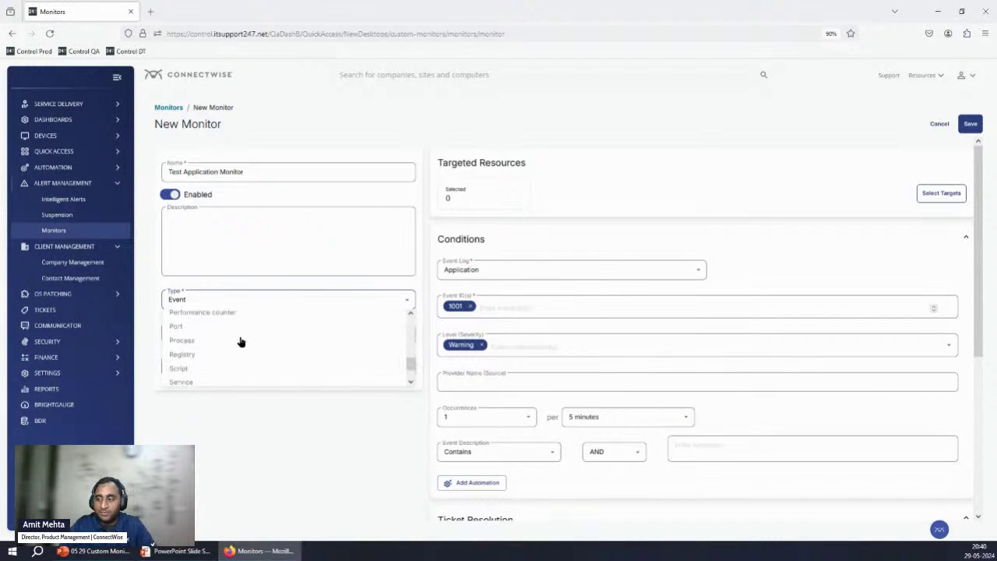
scroll(234, 362, "down", 1)
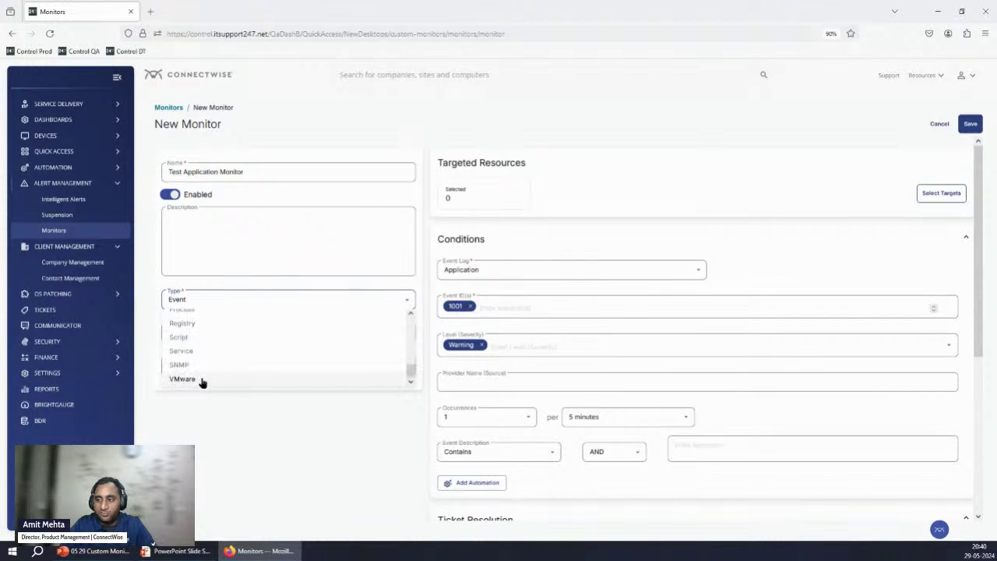
left_click(182, 379)
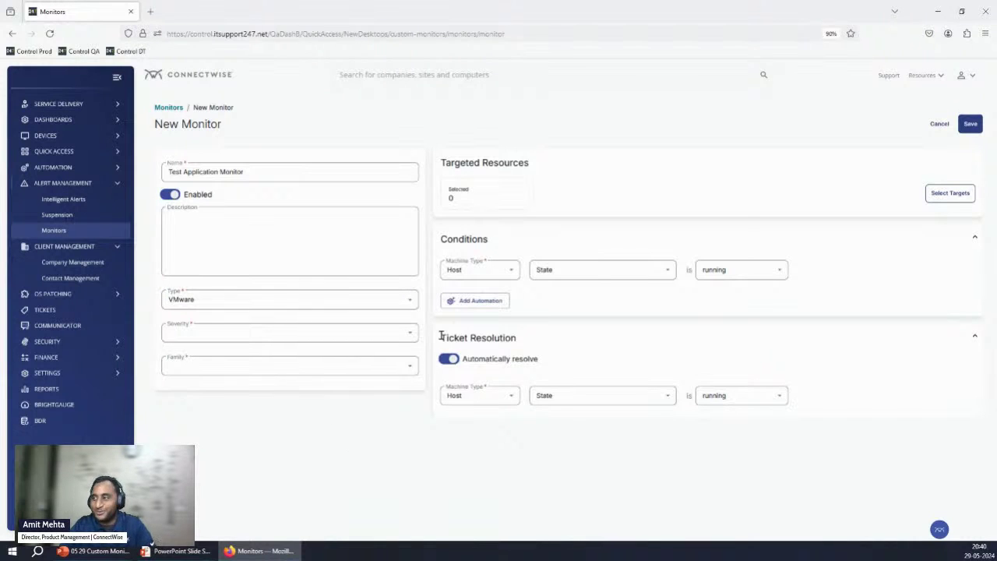
- Review the machine type, attribute and running-state options of the VMware host condition without changing them
left_click(510, 273)
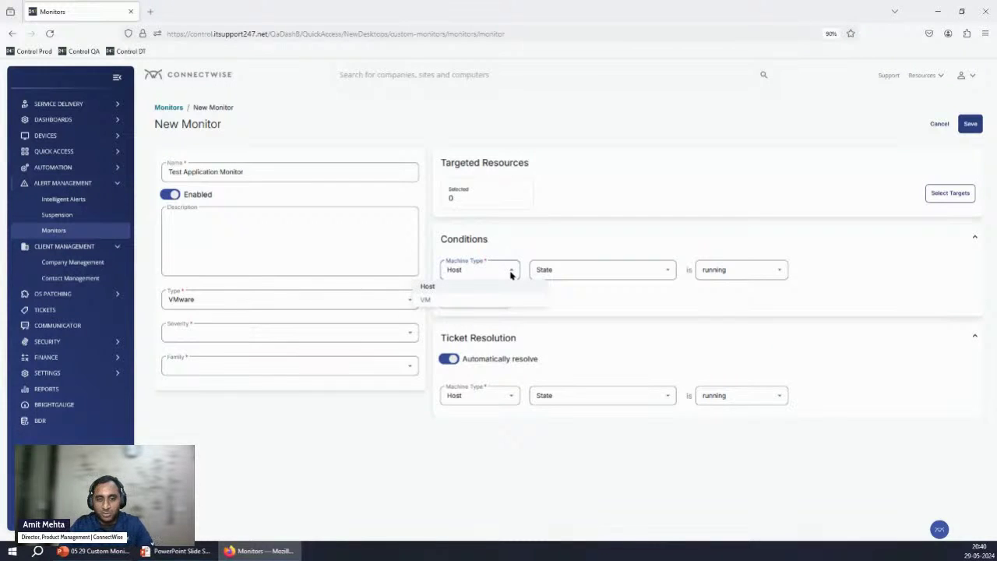
left_click(510, 273)
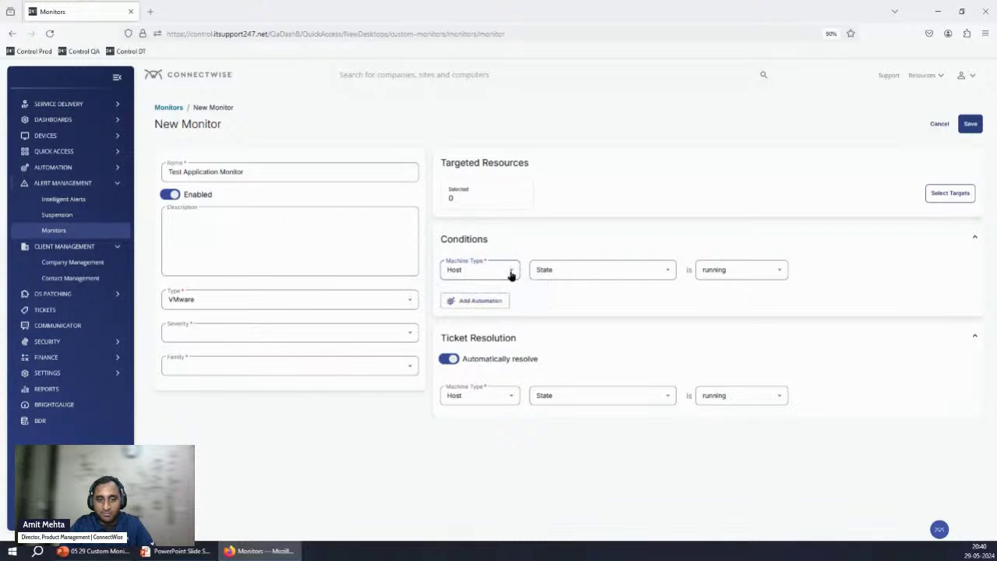
left_click(616, 278)
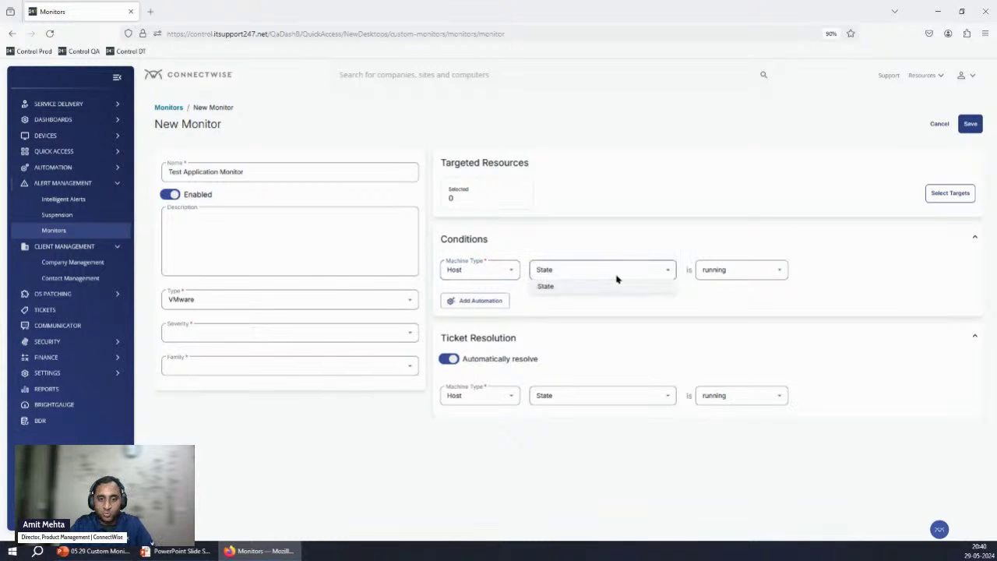
left_click(616, 278)
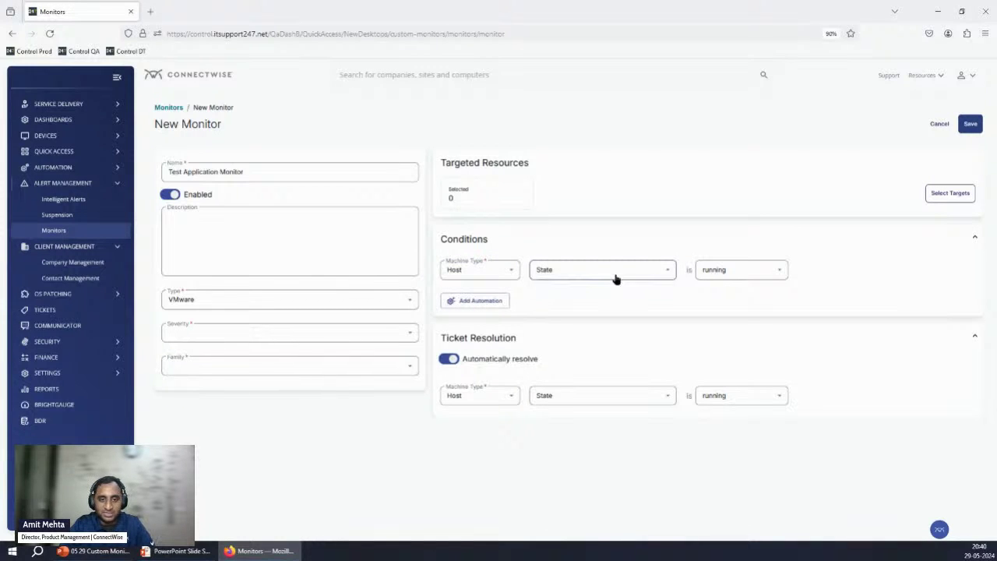
left_click(729, 280)
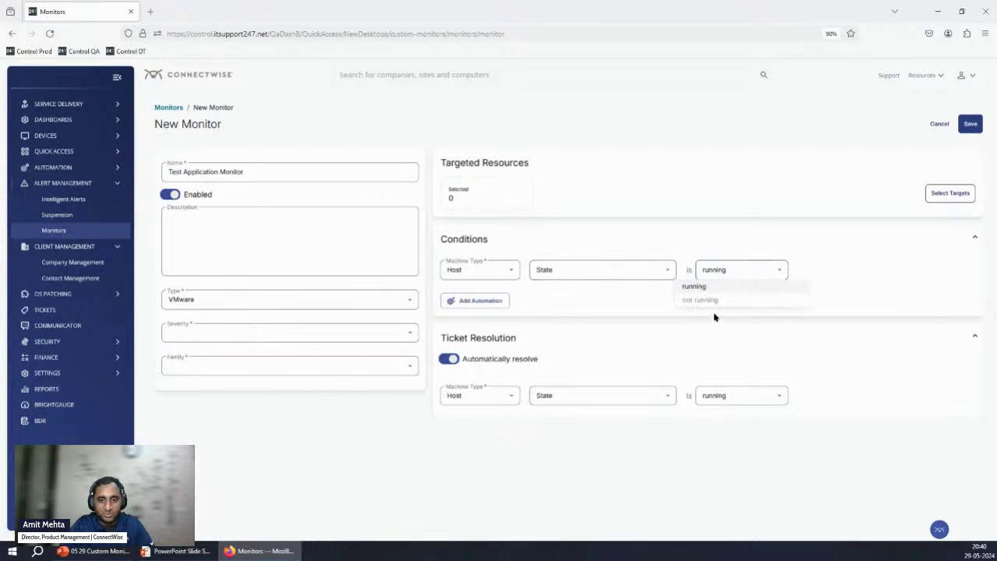
left_click(506, 277)
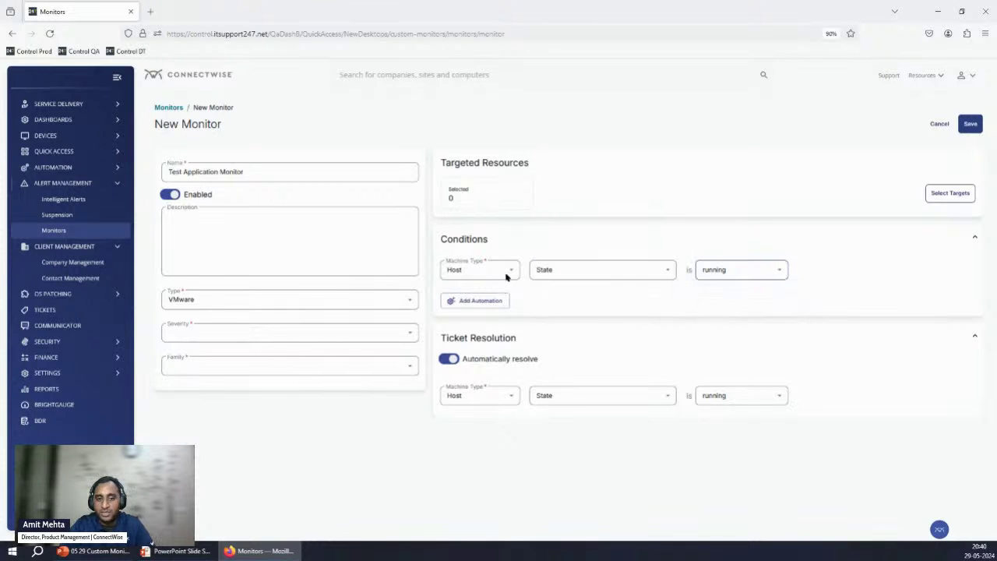
- Set the VMware condition's machine type to VM and its monitored attribute to Size of Snapshot
left_click(503, 272)
left_click(499, 301)
left_click(610, 272)
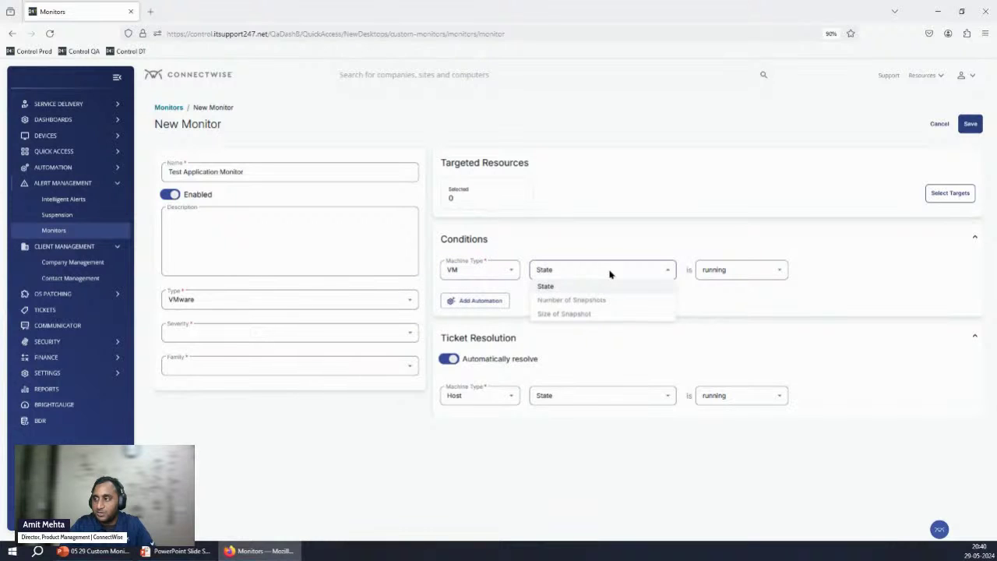
left_click(611, 321)
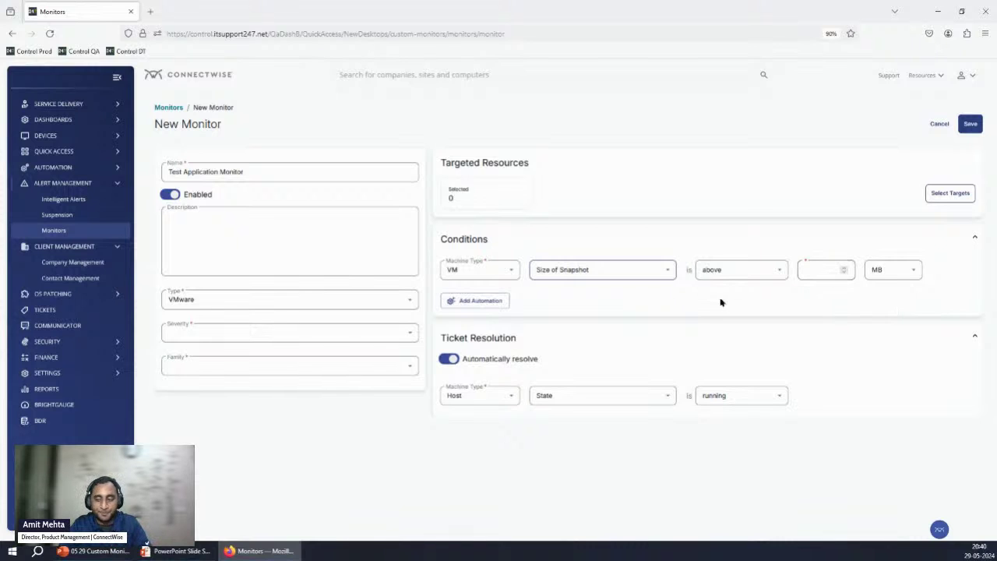
- Change the monitor's type to Script and set its schedule to repeat every 10 minutes
left_click(369, 307)
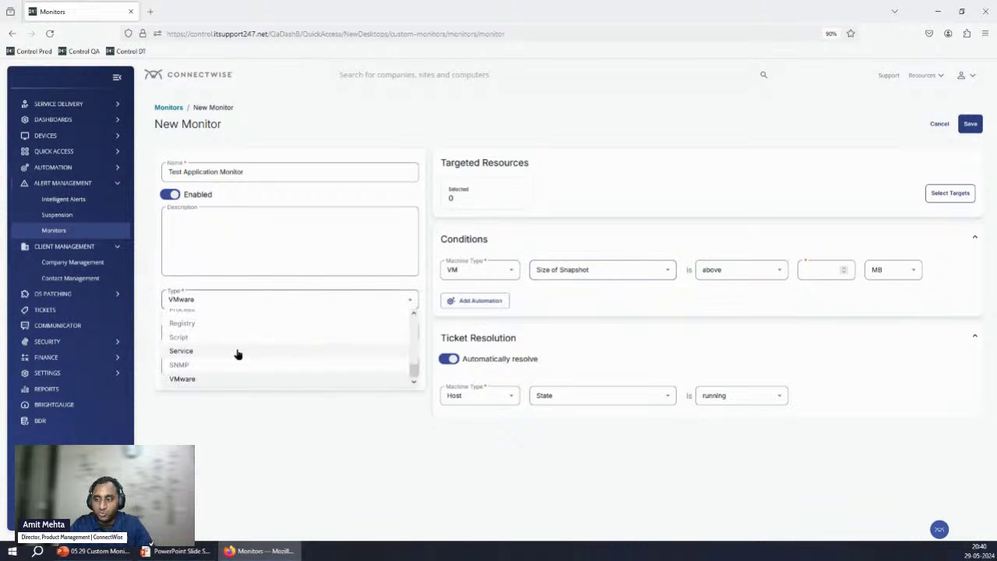
left_click(405, 296)
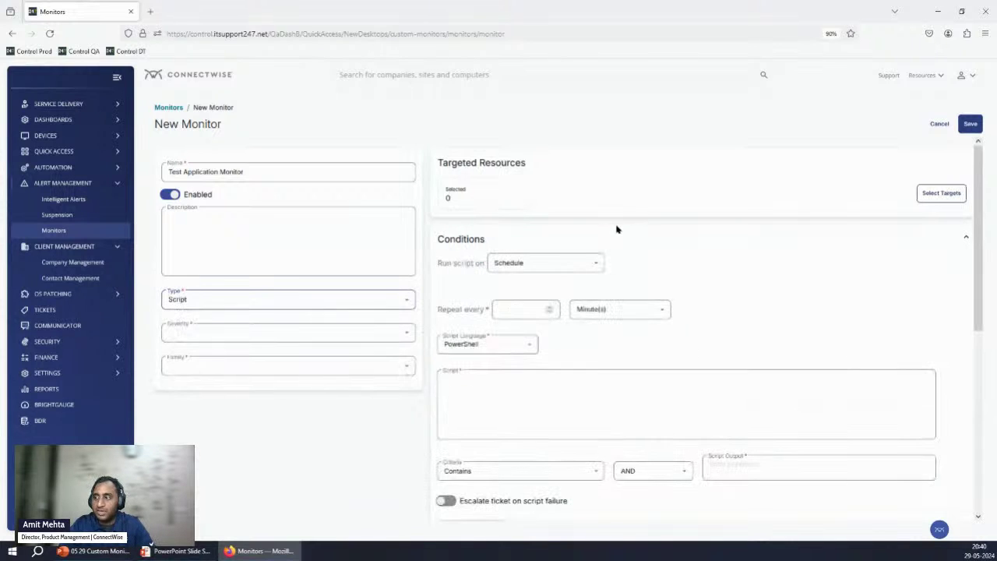
left_click(565, 270)
left_click(566, 270)
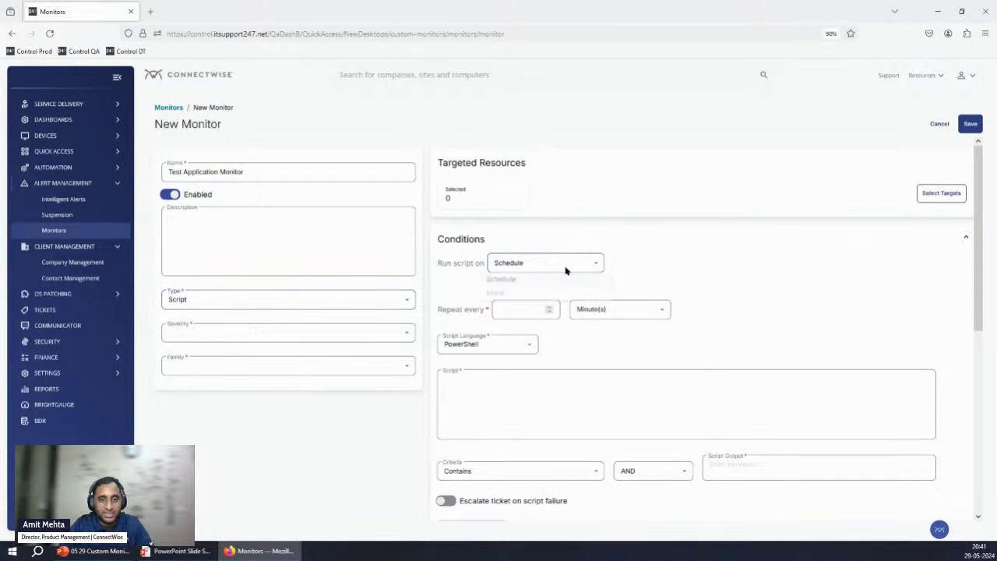
left_click(529, 314)
type("10")
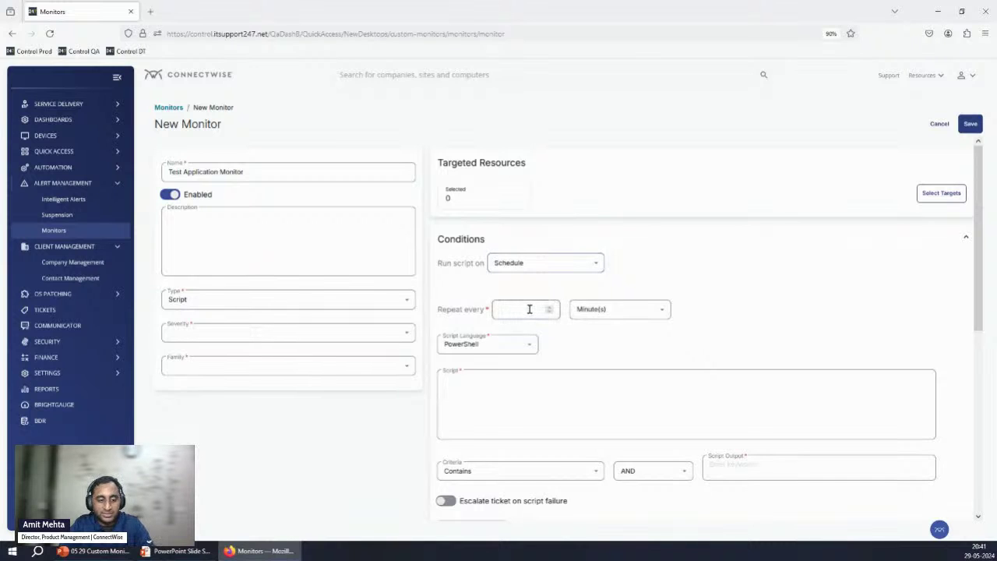
left_click(528, 388)
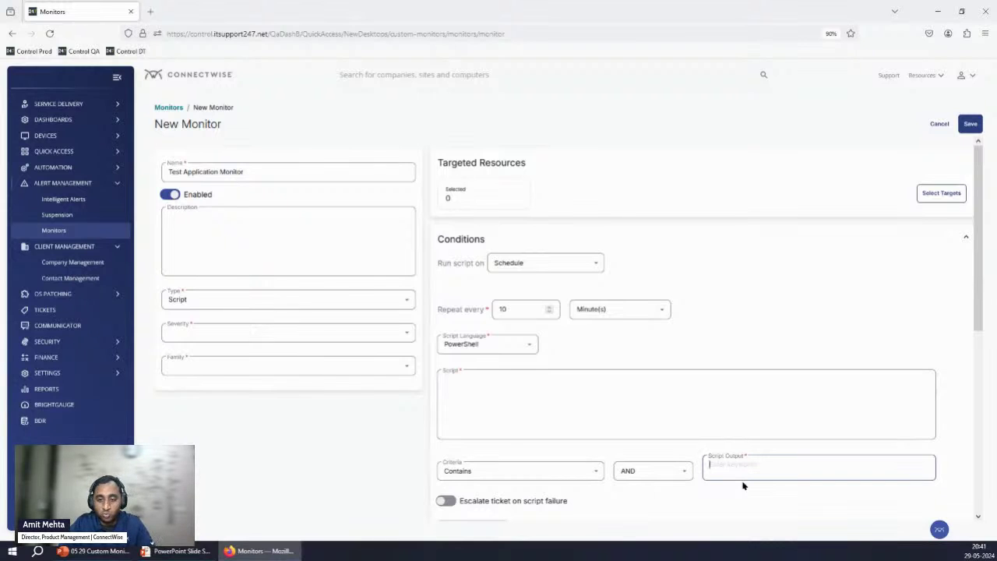
- Set the script to run on Event and review the event, script and output criteria fields
left_click(585, 263)
left_click(514, 293)
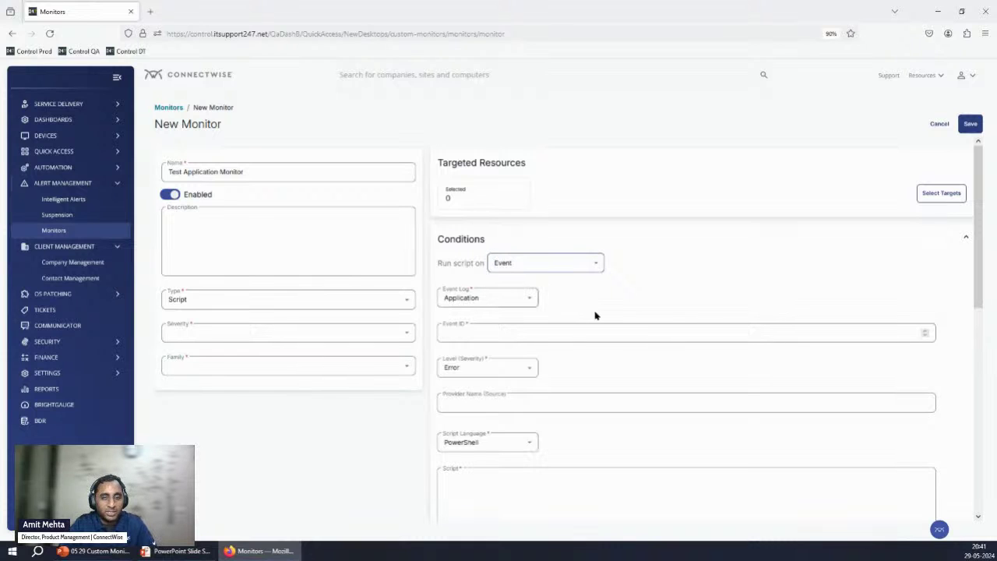
scroll(595, 316, "down", 1)
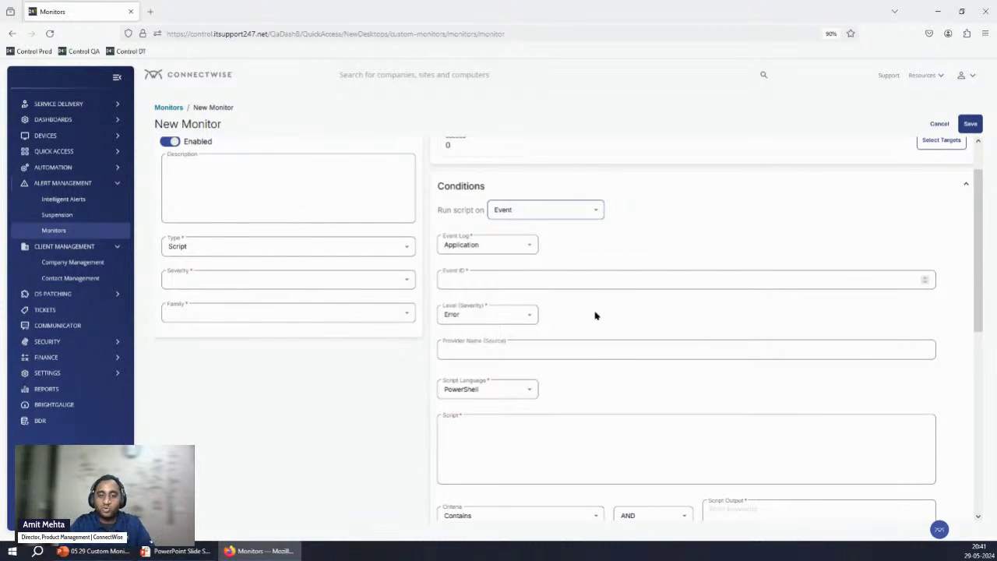
scroll(595, 315, "down", 1)
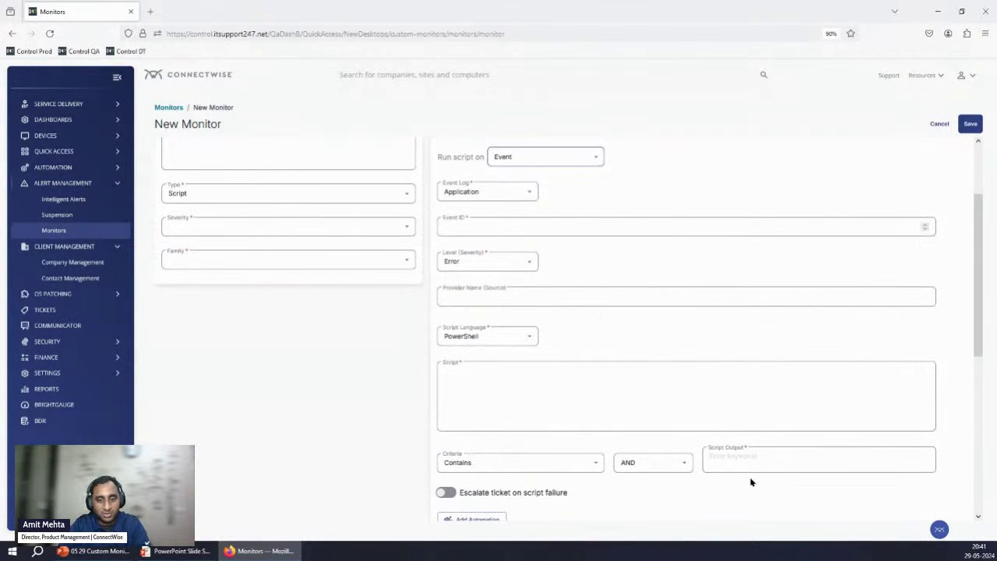
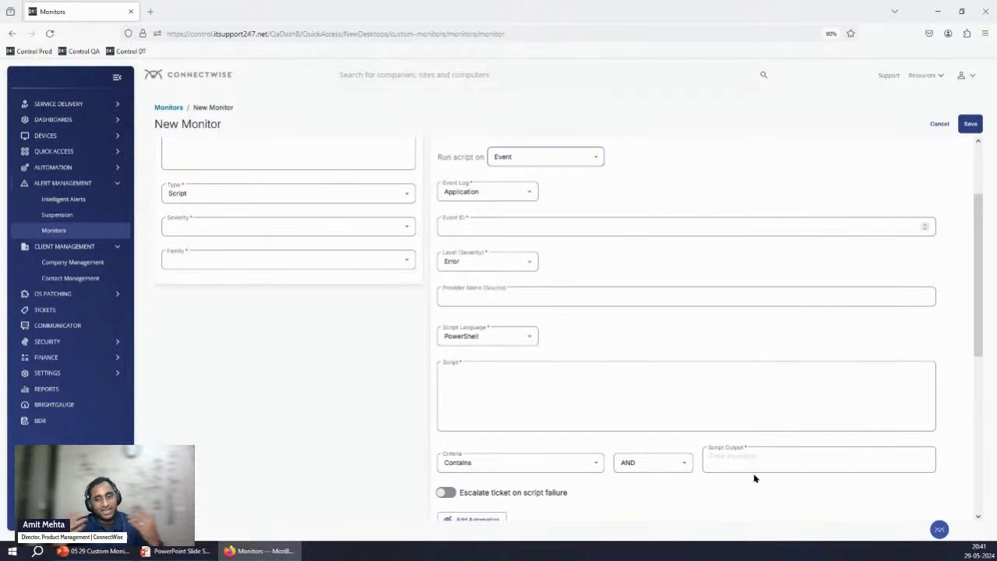
- Change the new monitor's type to Complex
left_click(283, 199)
scroll(248, 258, "up", 6)
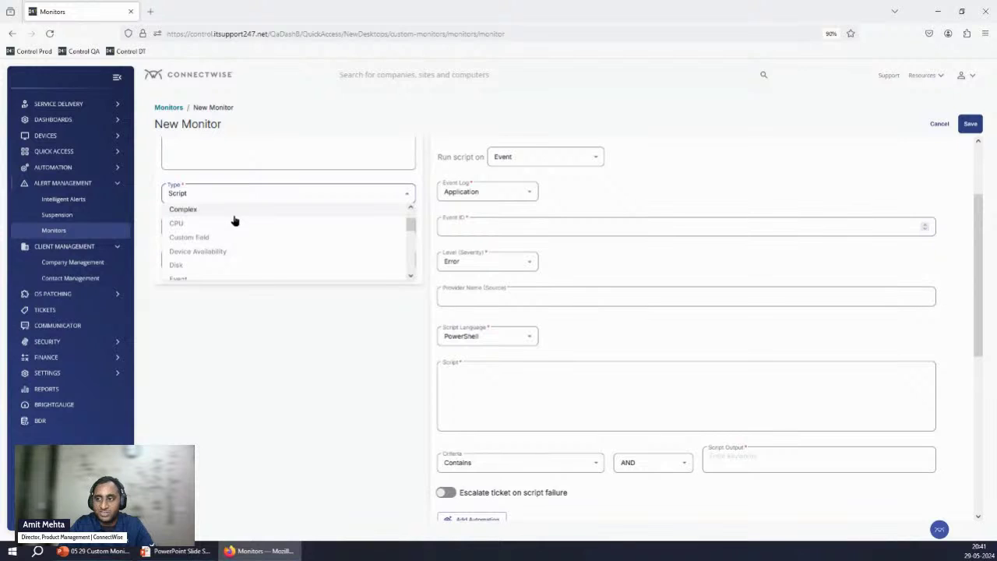
left_click(234, 216)
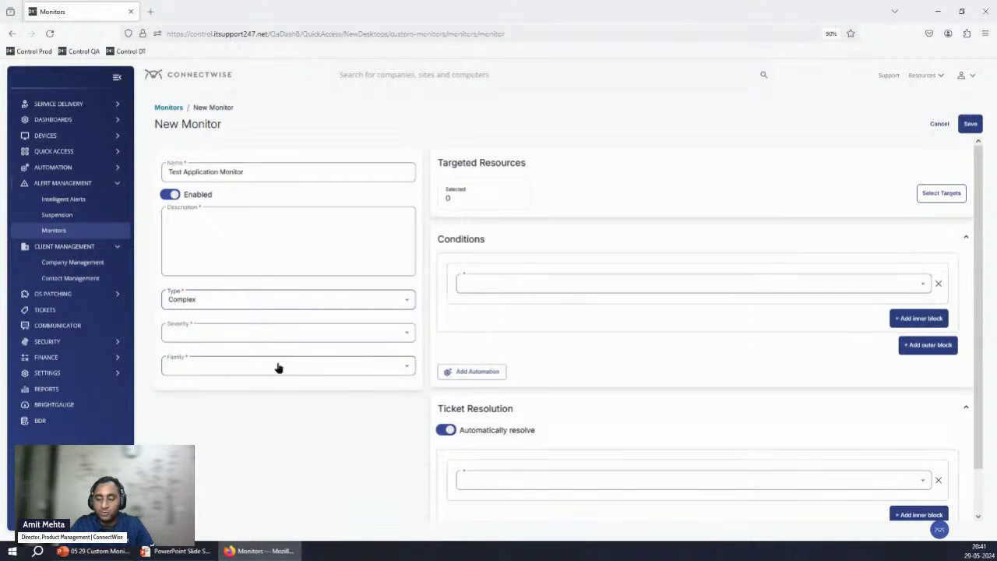
- Define the first condition block as an Application condition for an installed application whose name equals Google Chrome
left_click(597, 286)
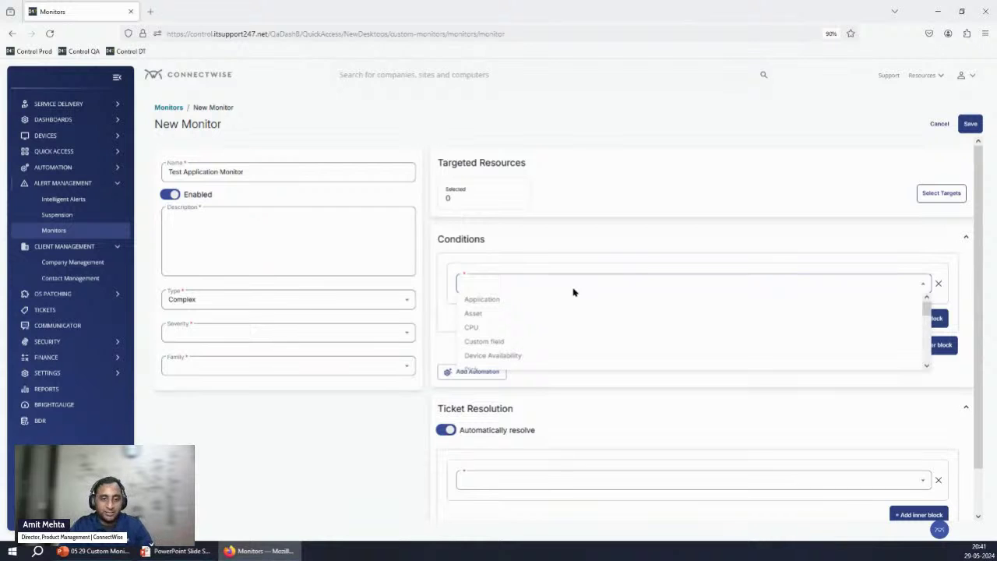
left_click(499, 302)
left_click(795, 307)
type("Go")
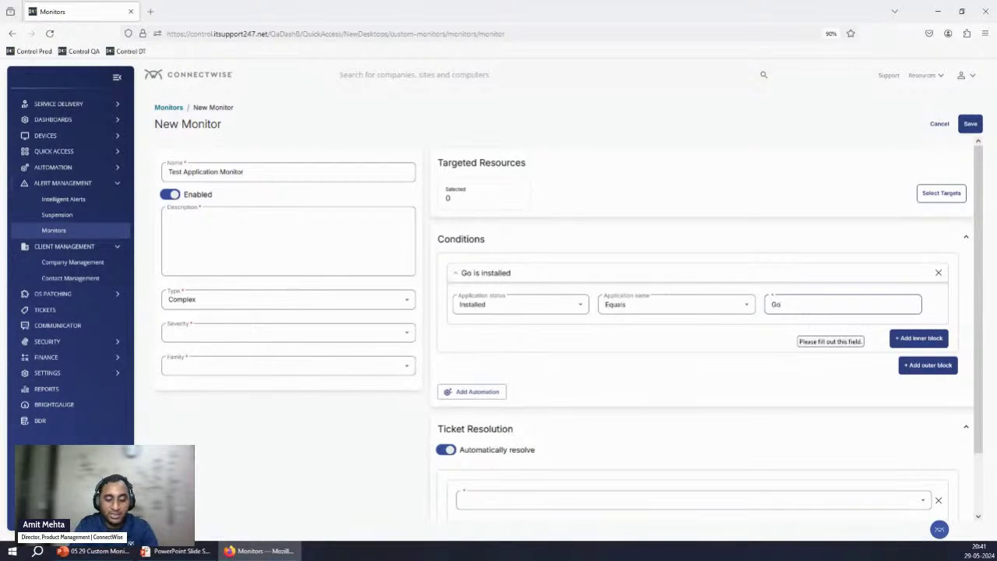
type("ogle Chrome")
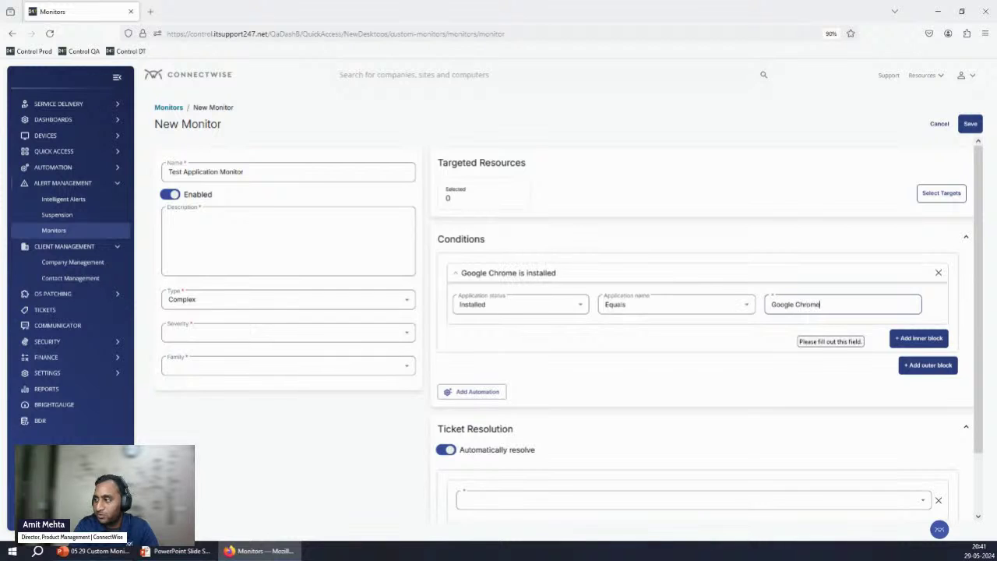
- Change the Google Chrome condition to Not installed and add an inner AND block for CPU utilization of more than 80% for 25 minutes
left_click(506, 305)
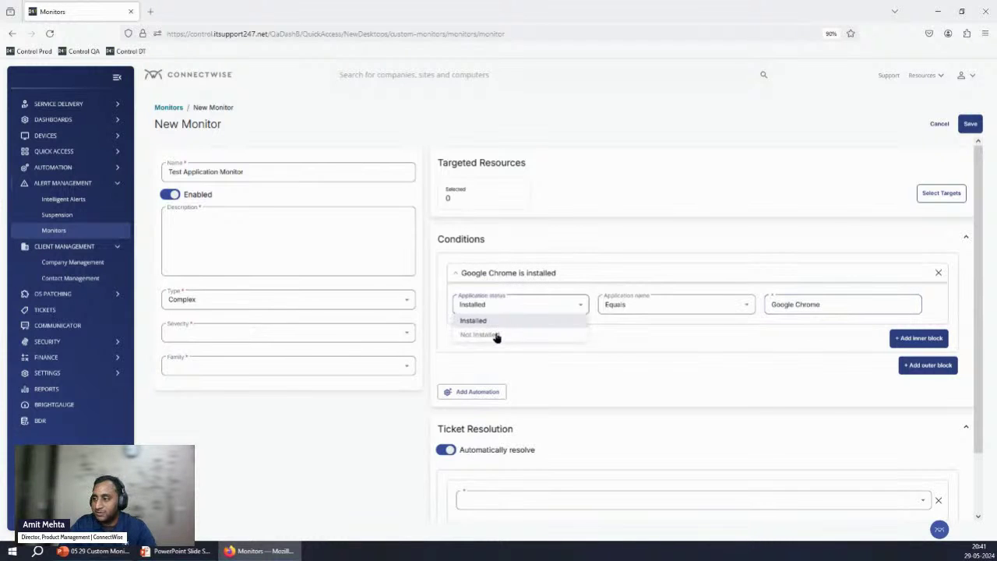
left_click(496, 336)
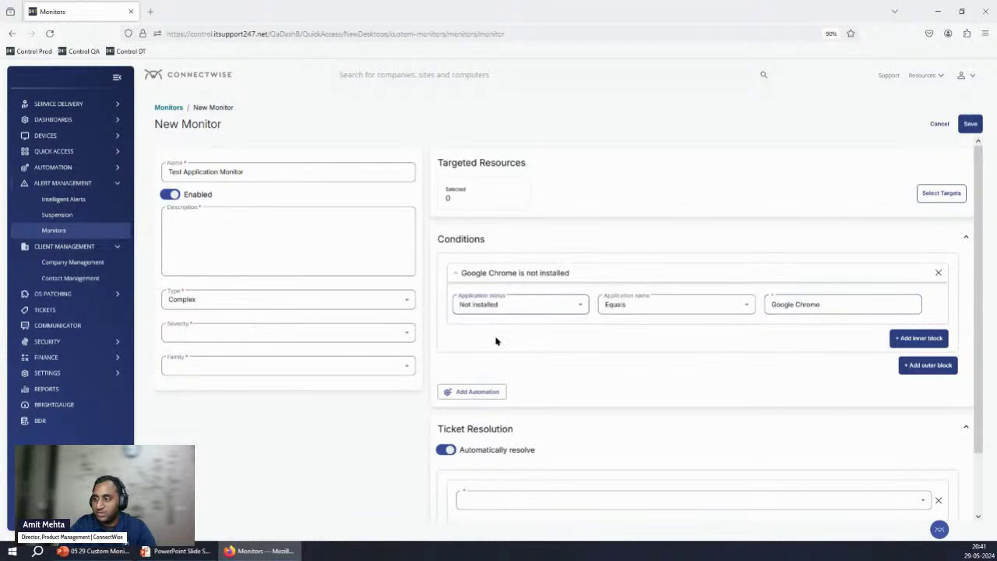
left_click(927, 341)
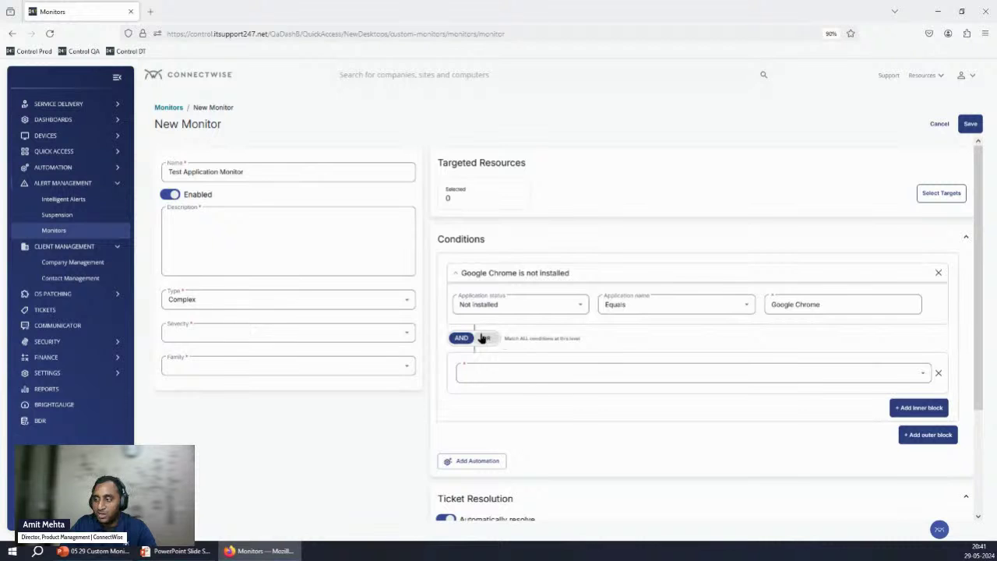
left_click(493, 376)
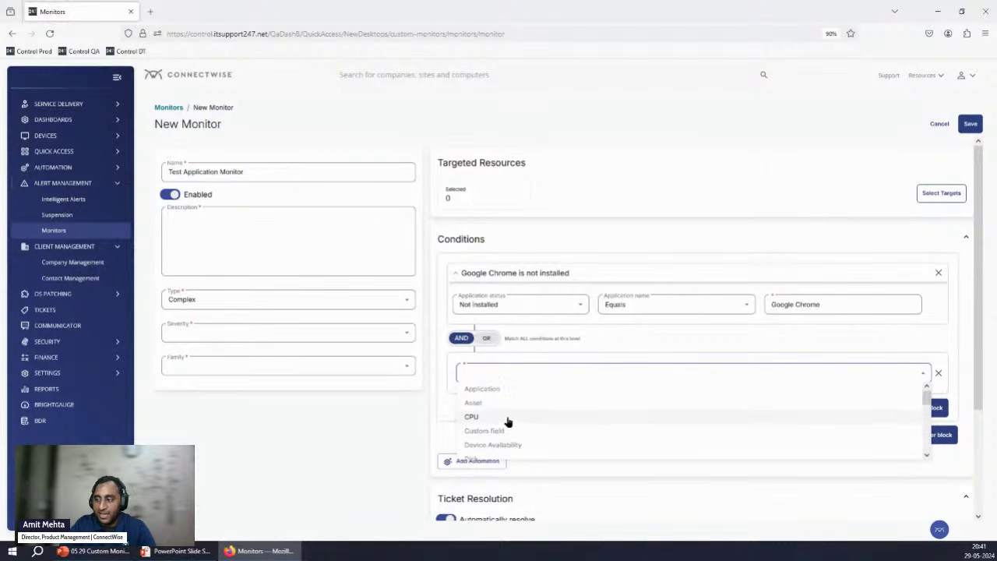
left_click(507, 421)
left_click(575, 397)
left_click(641, 396)
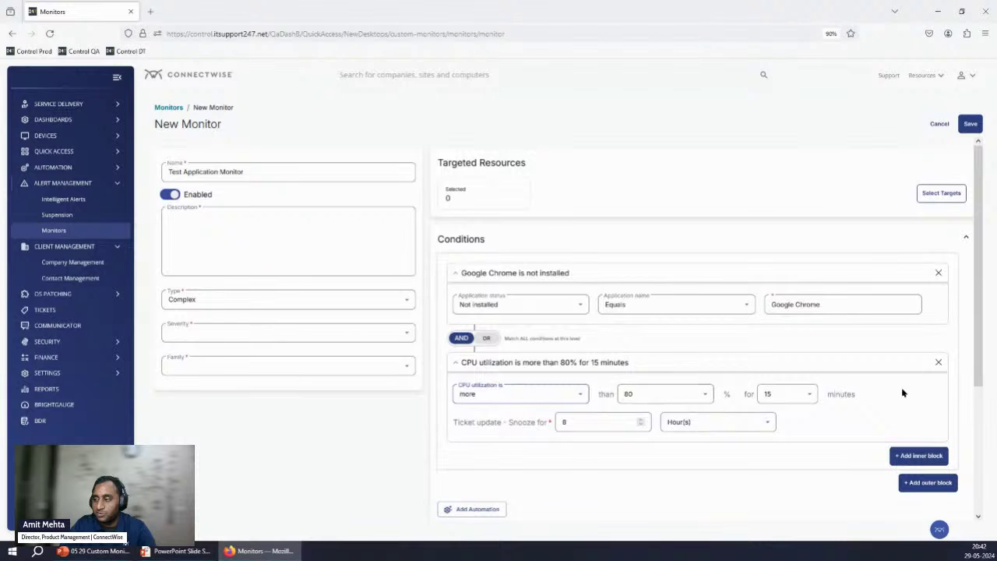
left_click(812, 395)
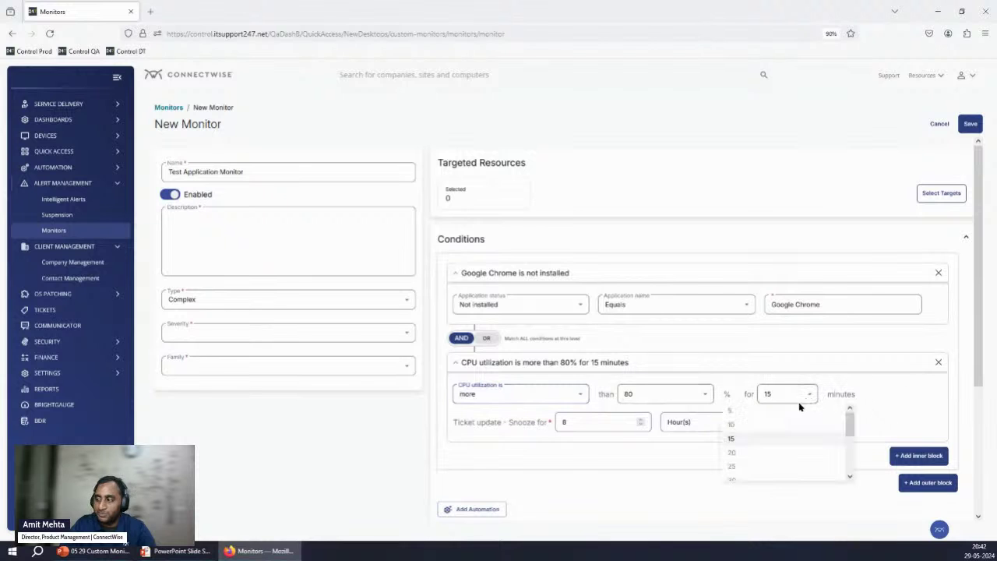
left_click(744, 466)
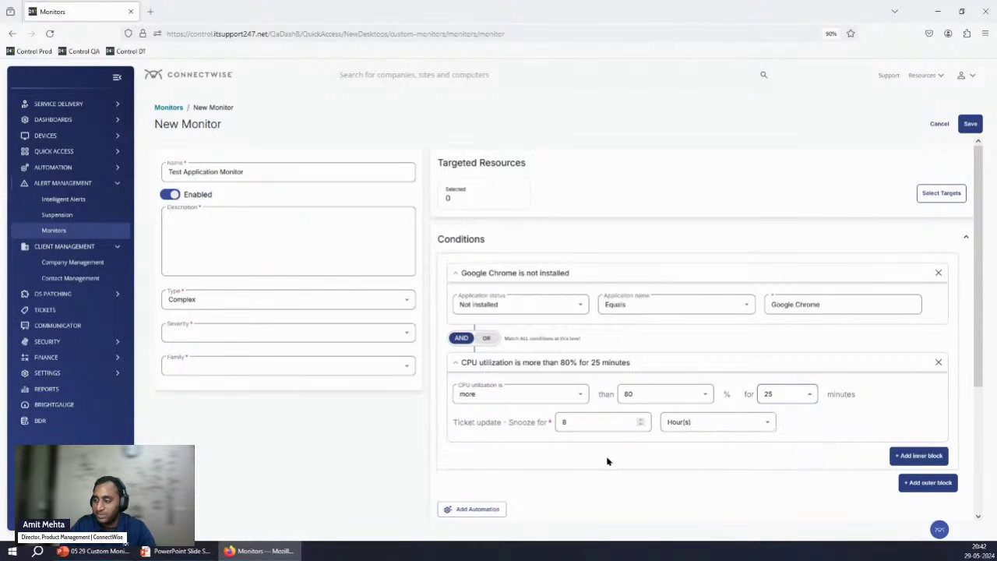
- Add another inner block with a Disk condition for available space on the OS Disk below 10%
left_click(919, 457)
scroll(615, 373, "down", 2)
left_click(534, 331)
scroll(529, 353, "down", 3)
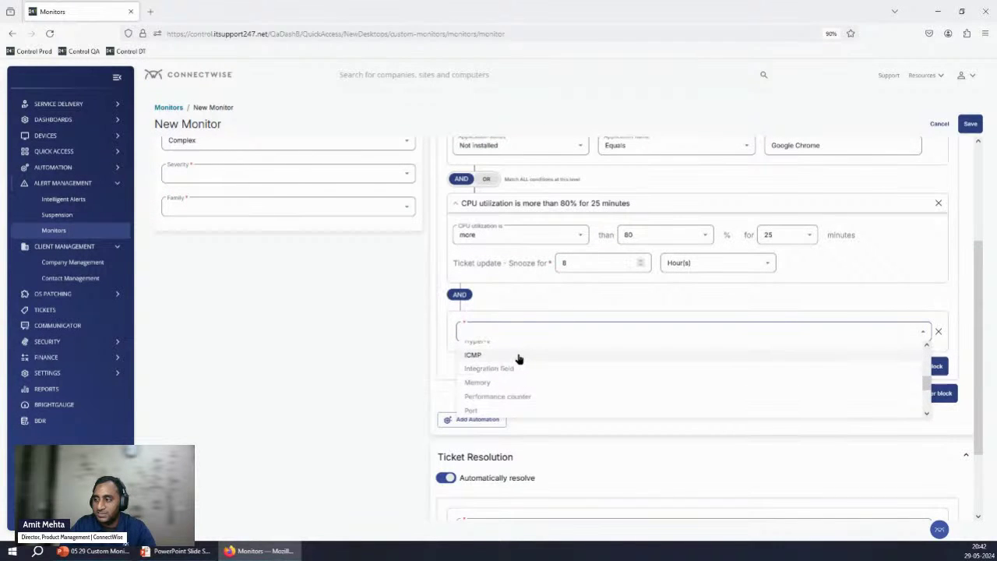
scroll(524, 388, "up", 1)
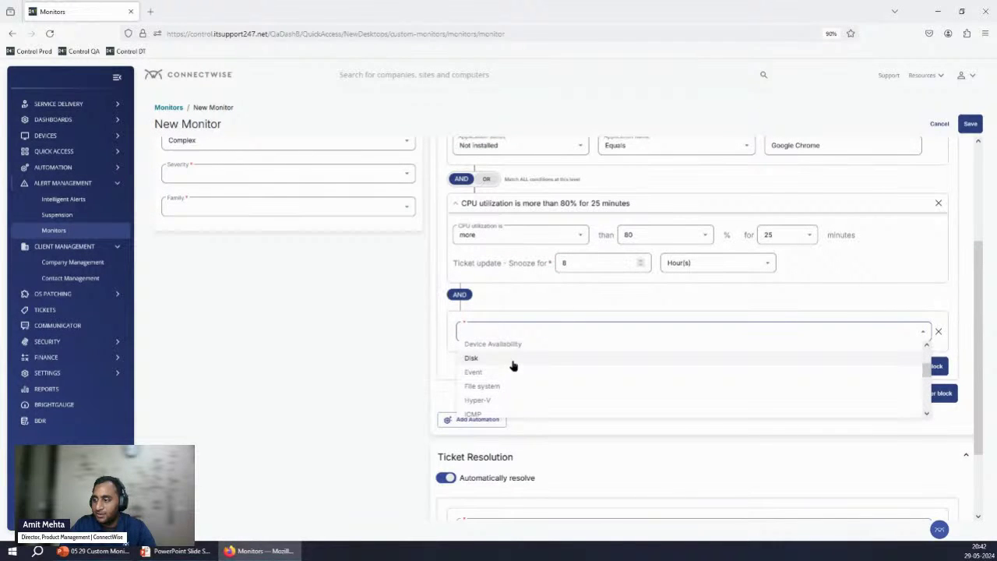
left_click(589, 358)
left_click(535, 385)
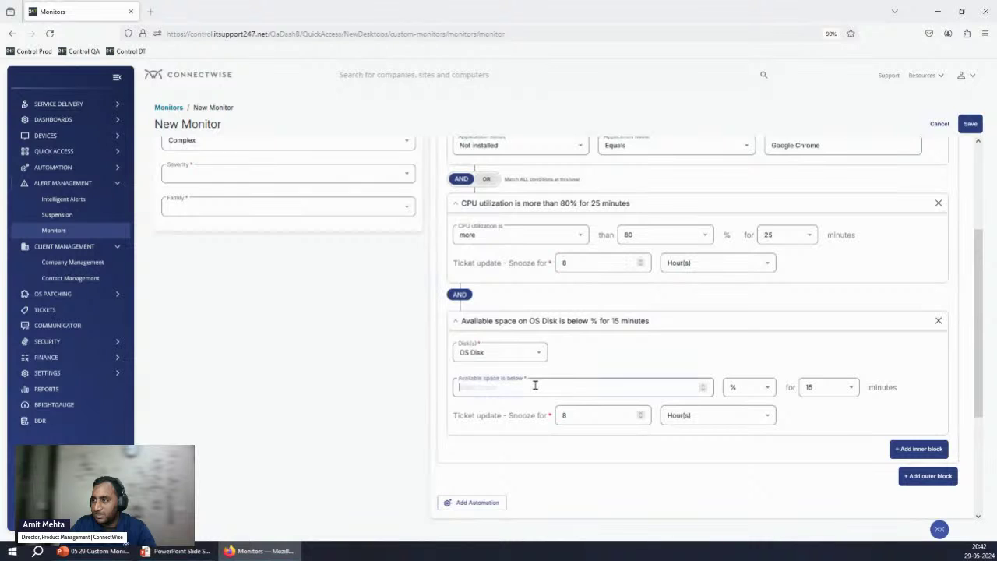
type("10")
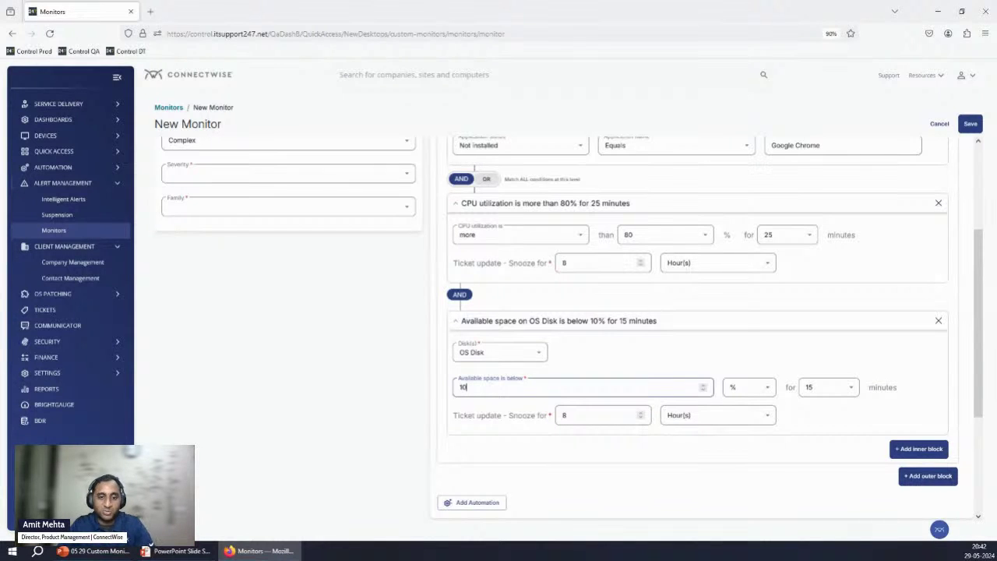
- Add an outer condition block, try its AND operator, and remove the empty block
scroll(569, 365, "up", 2)
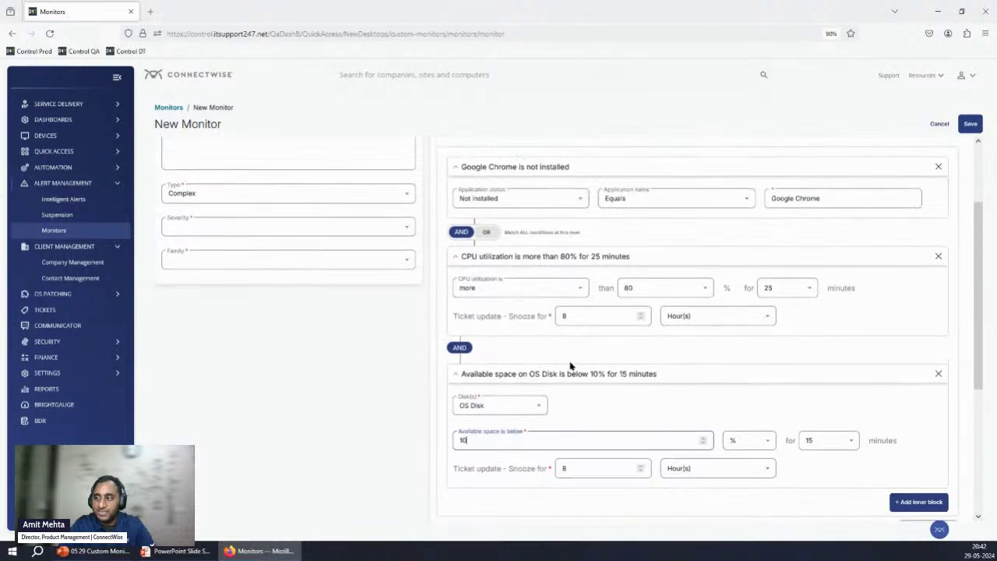
scroll(570, 365, "up", 1)
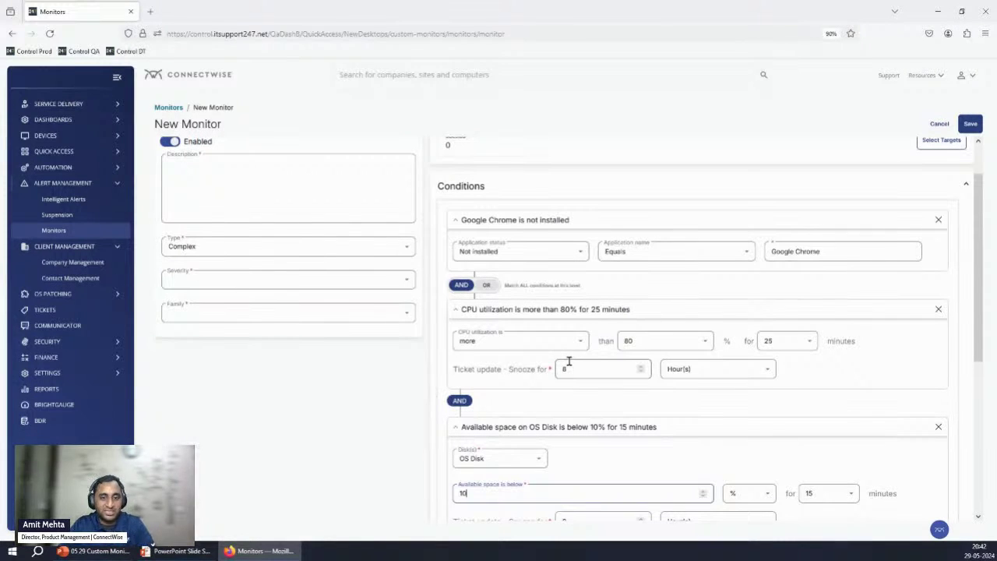
scroll(568, 361, "down", 3)
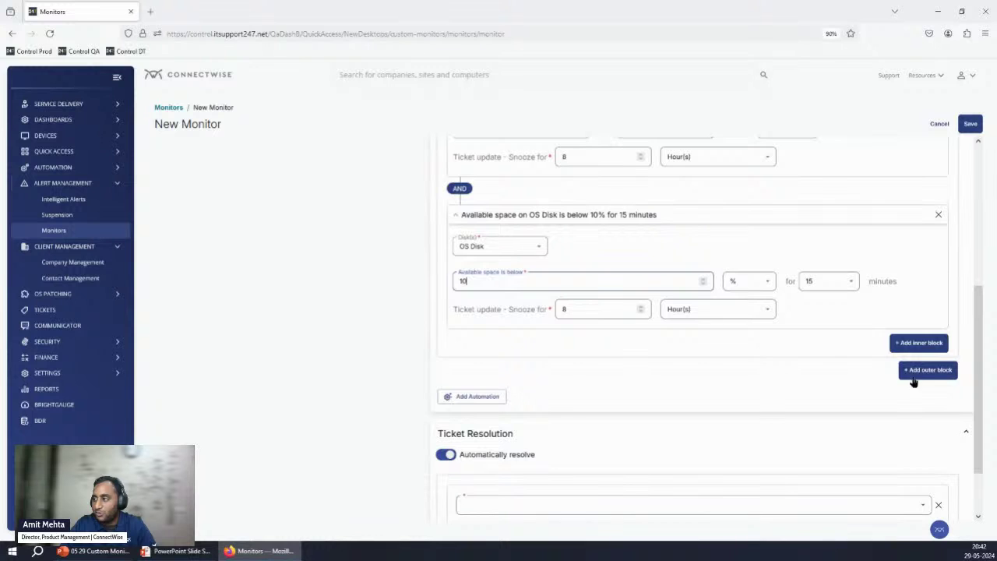
left_click(925, 372)
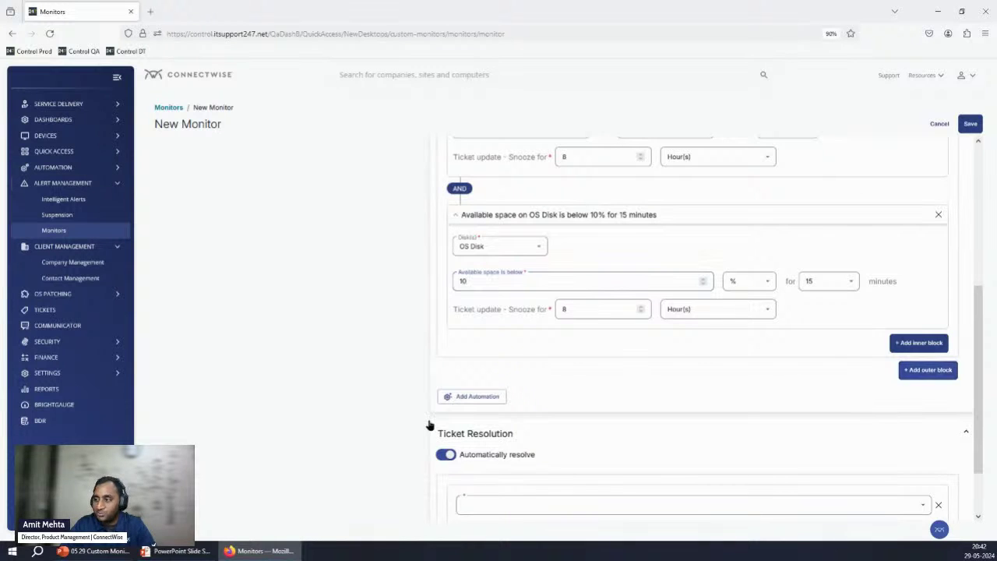
left_click(475, 370)
scroll(521, 282, "up", 5)
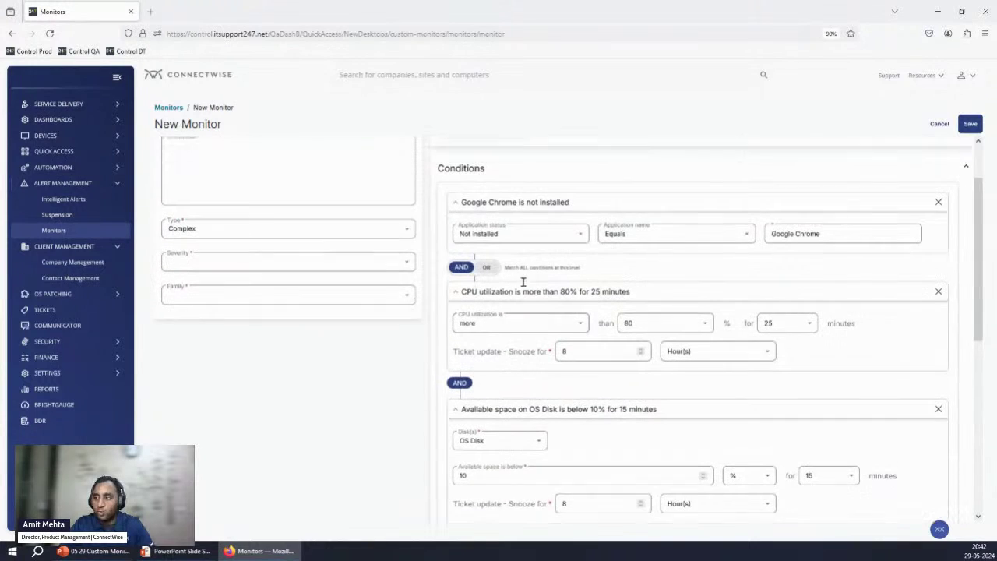
scroll(578, 450, "down", 5)
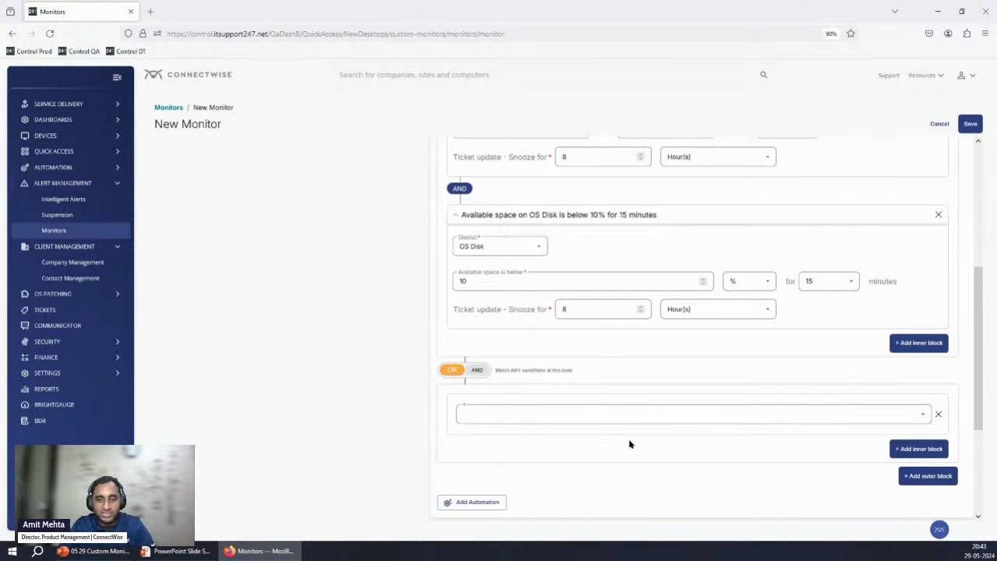
left_click(938, 414)
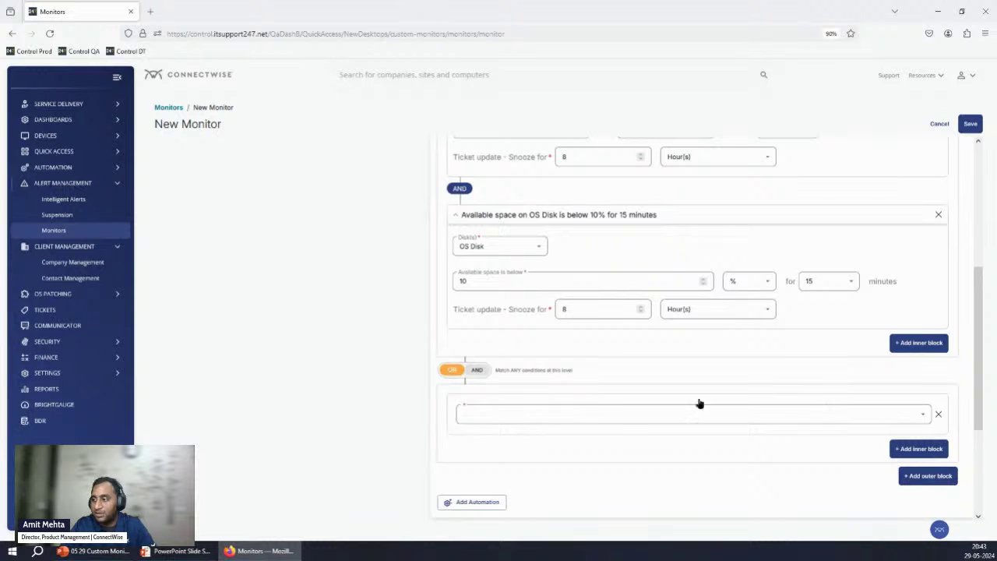
- Define the ticket resolution as an Application condition for an installed application whose name equals Notepad ++
scroll(549, 392, "down", 2)
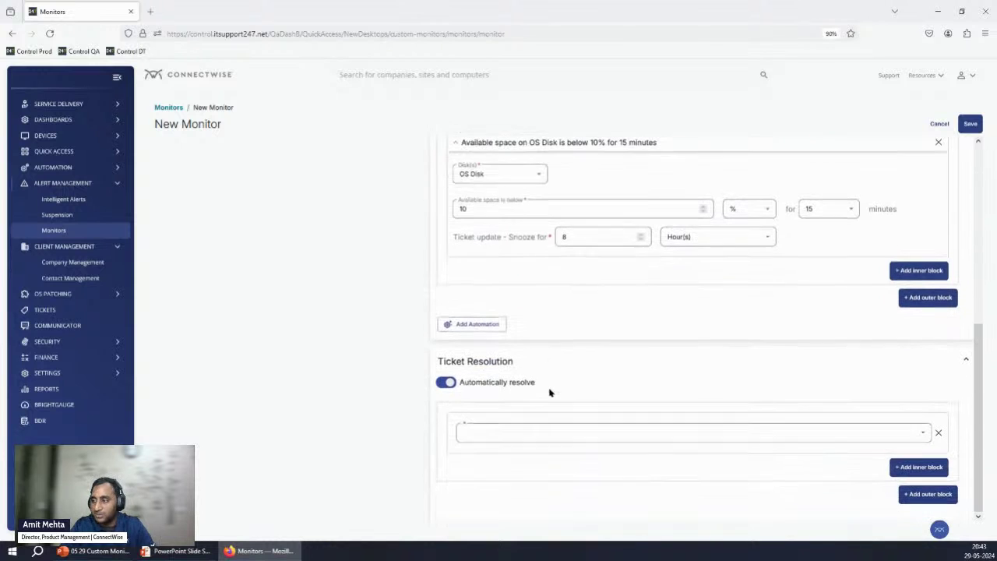
left_click(585, 435)
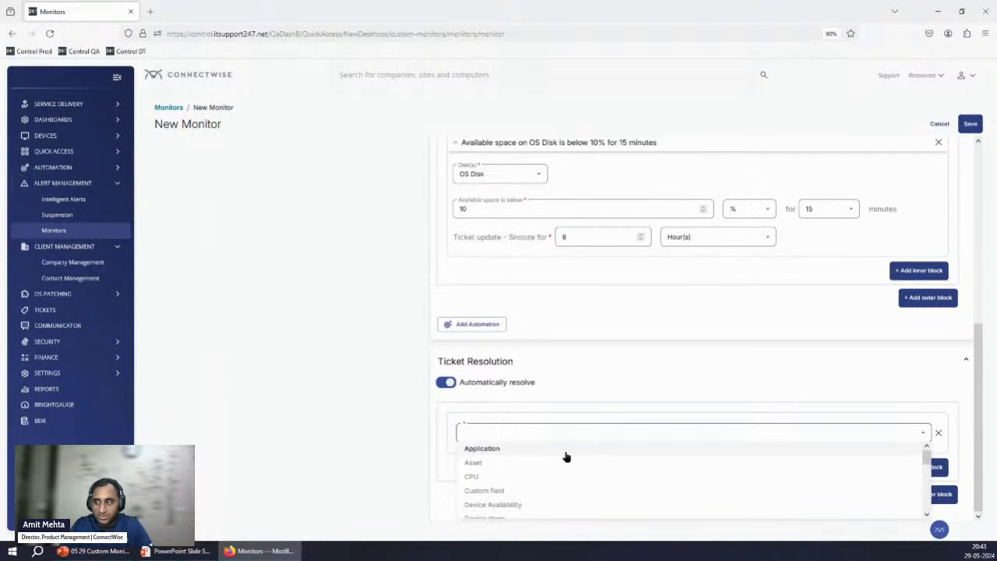
left_click(567, 455)
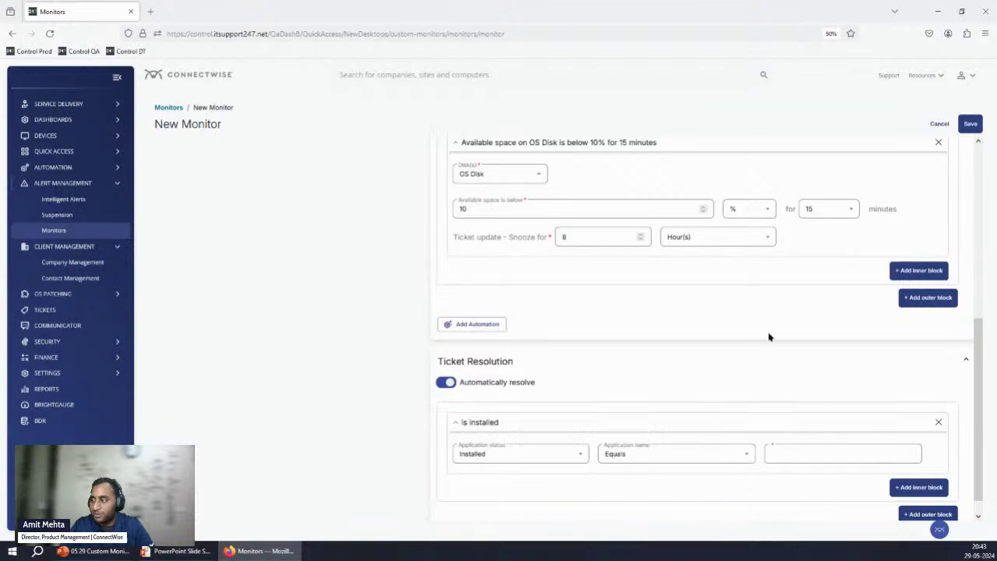
scroll(769, 337, "up", 5)
left_click_drag(823, 230, 756, 229)
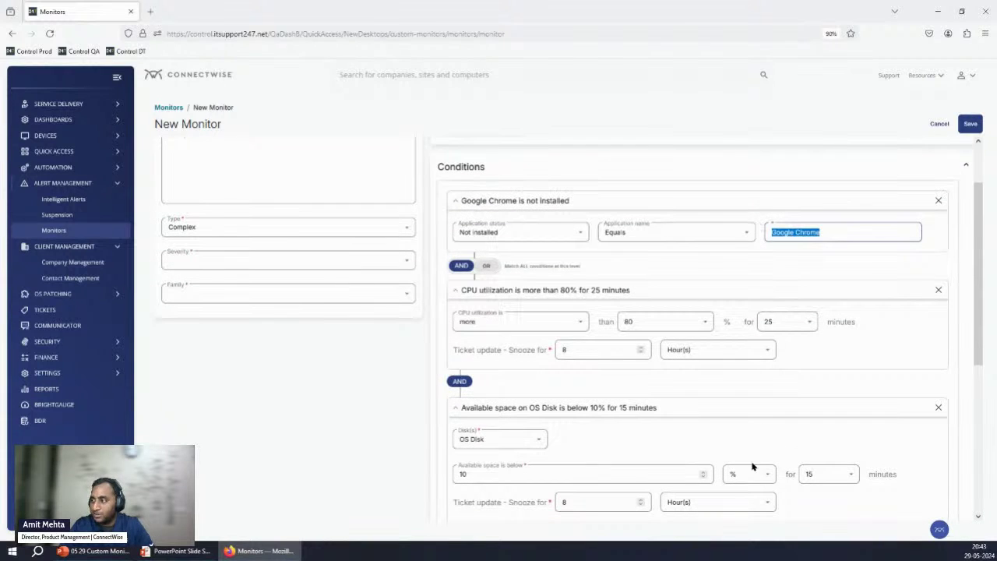
scroll(752, 465, "down", 4)
scroll(752, 466, "down", 2)
left_click(787, 452)
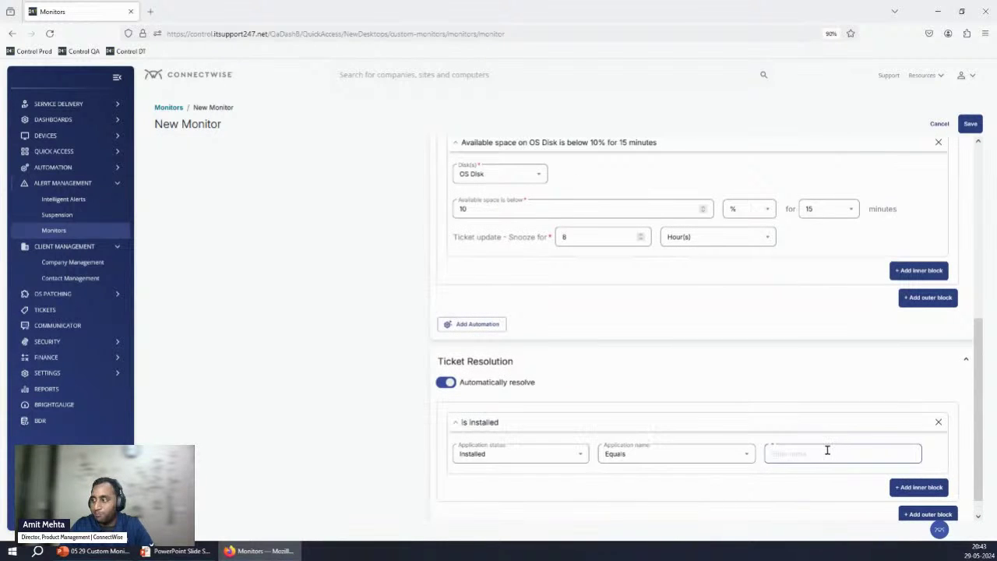
type("No")
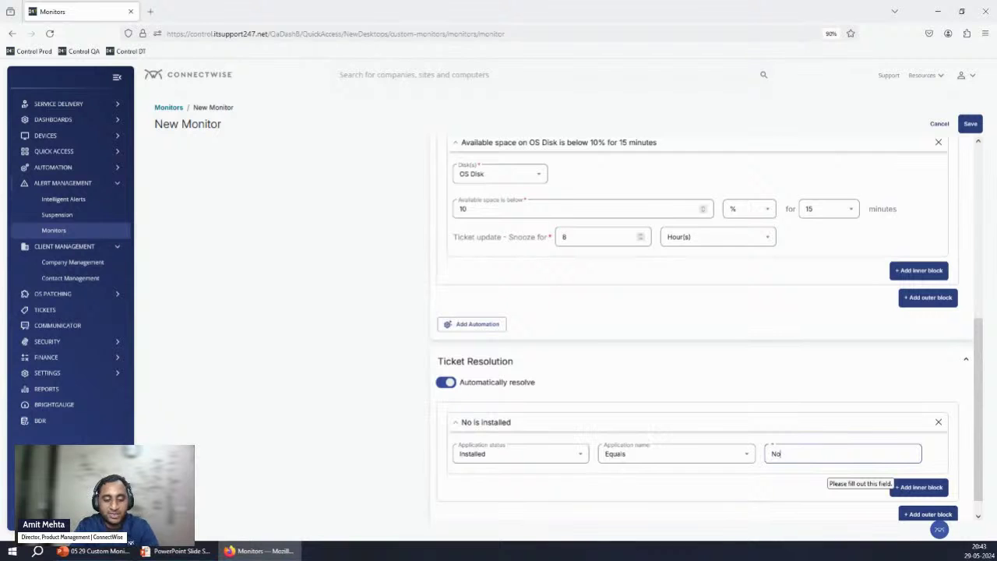
type("tepad ++")
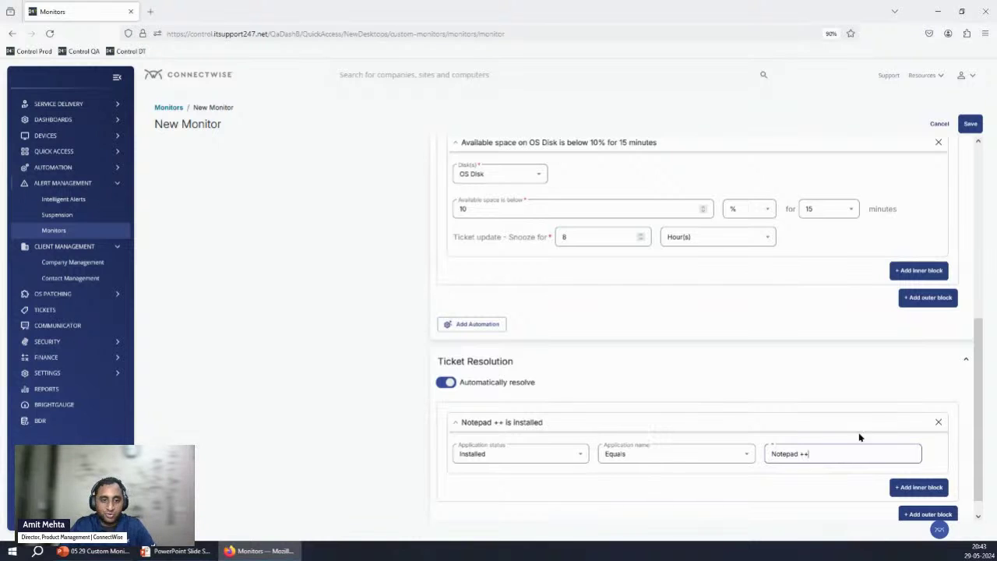
scroll(475, 363, "up", 5)
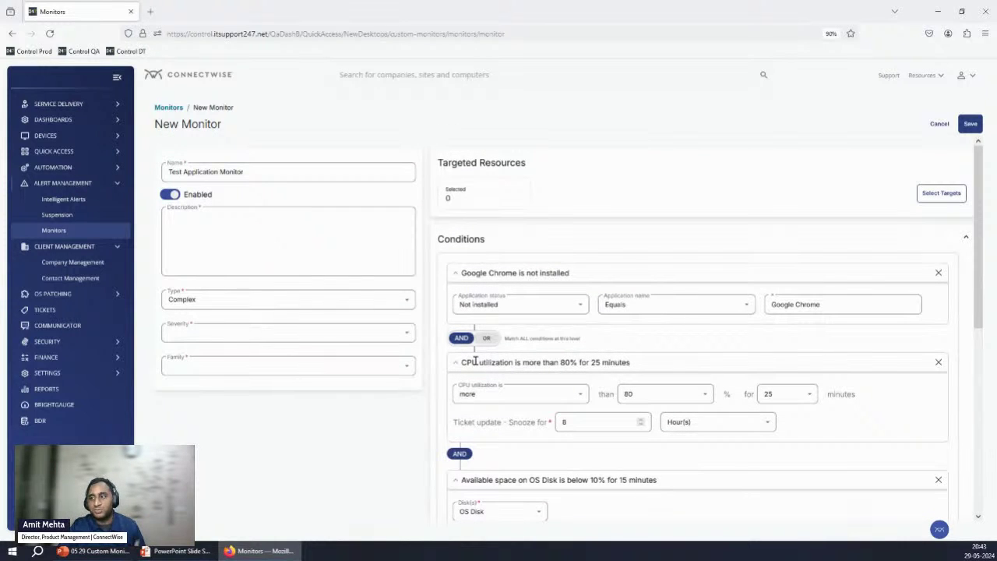
left_click(394, 300)
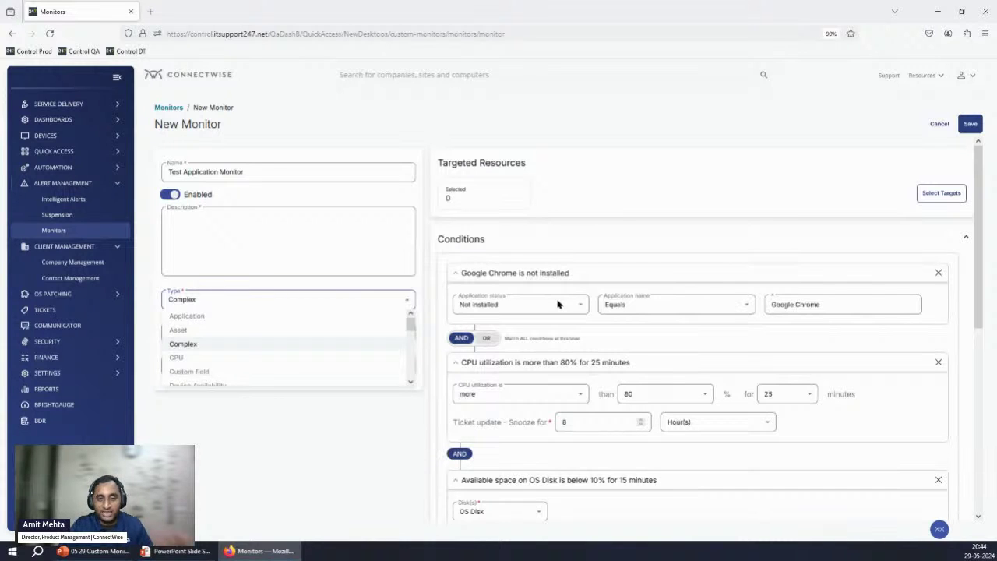
left_click(584, 298)
scroll(563, 461, "down", 5)
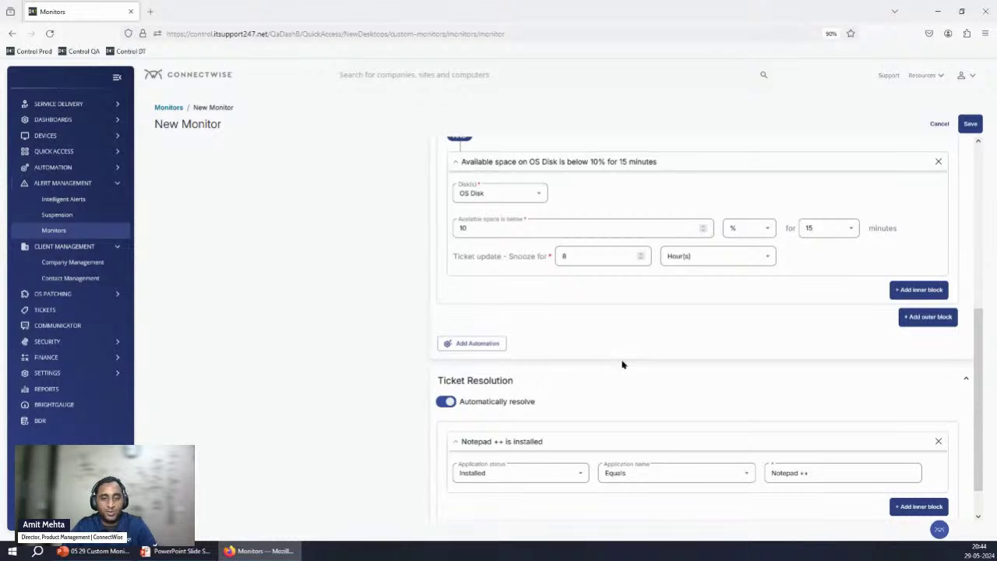
scroll(622, 363, "up", 5)
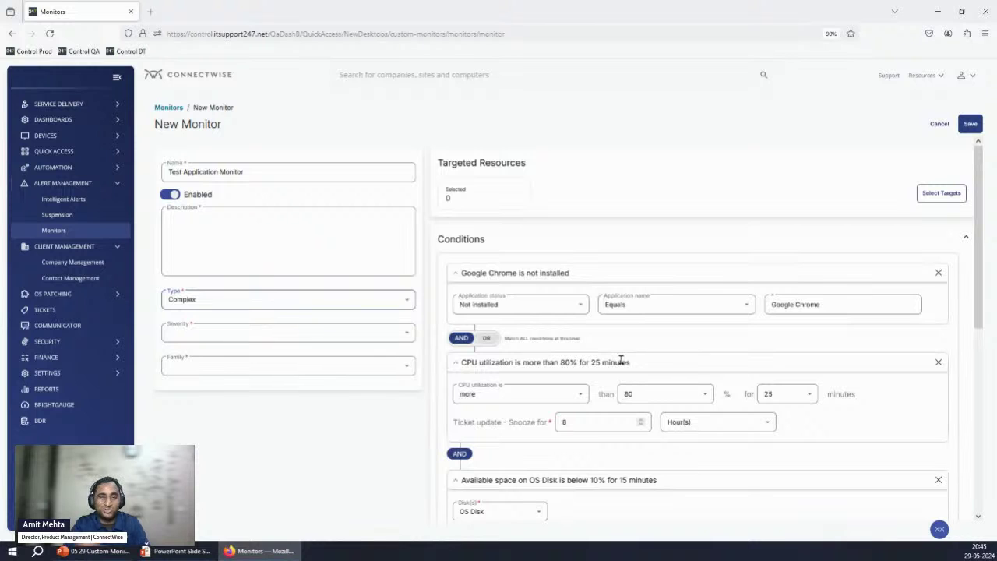
- Discard the new monitor and select the Adobe Reader Application Missing monitor in the monitors list
left_click(940, 124)
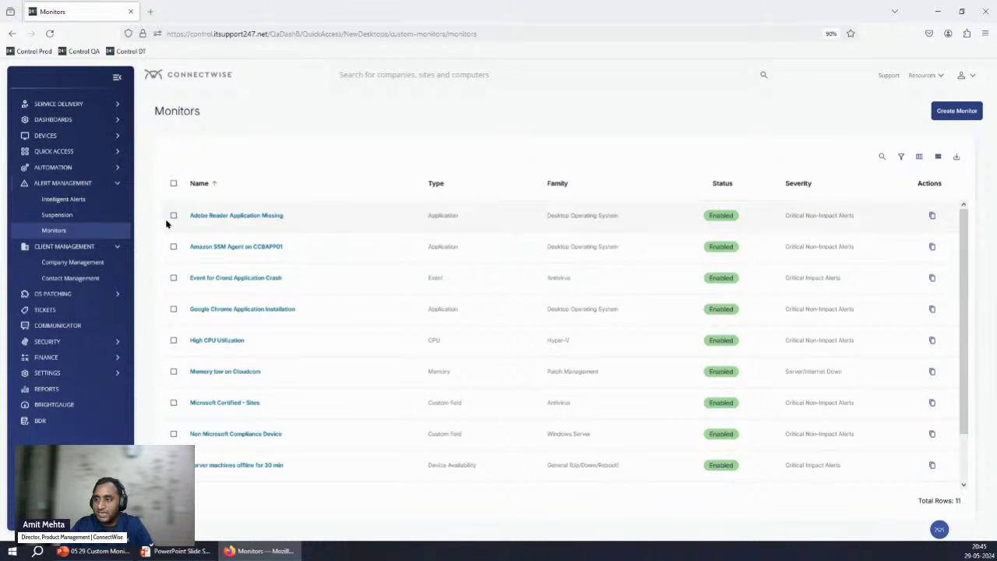
left_click(173, 215)
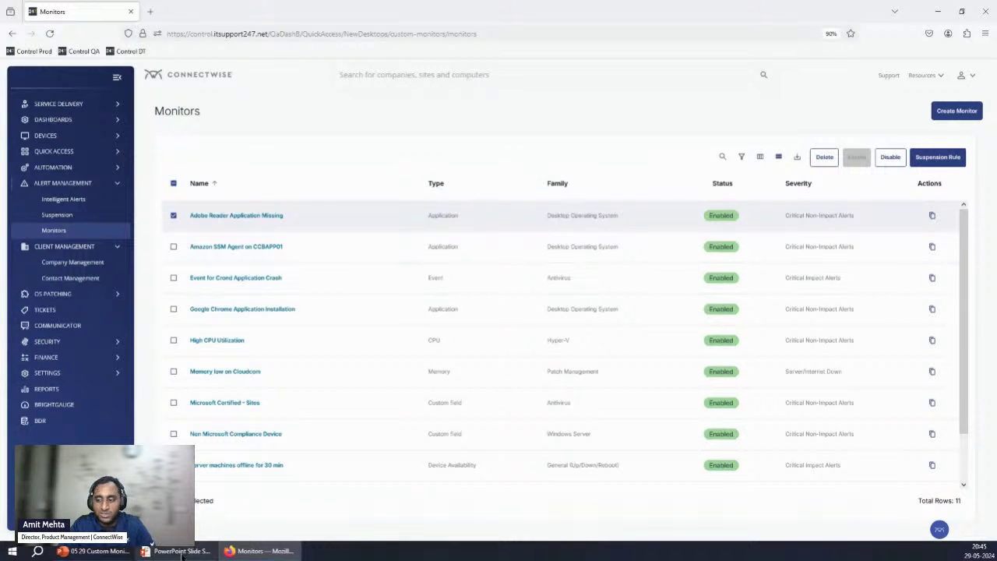
left_click(153, 544)
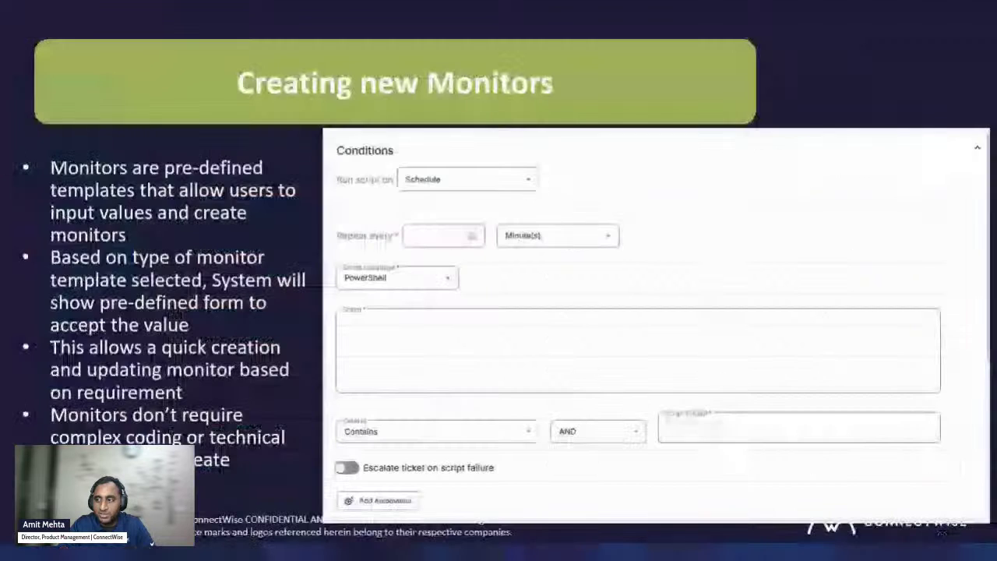
key("Right")
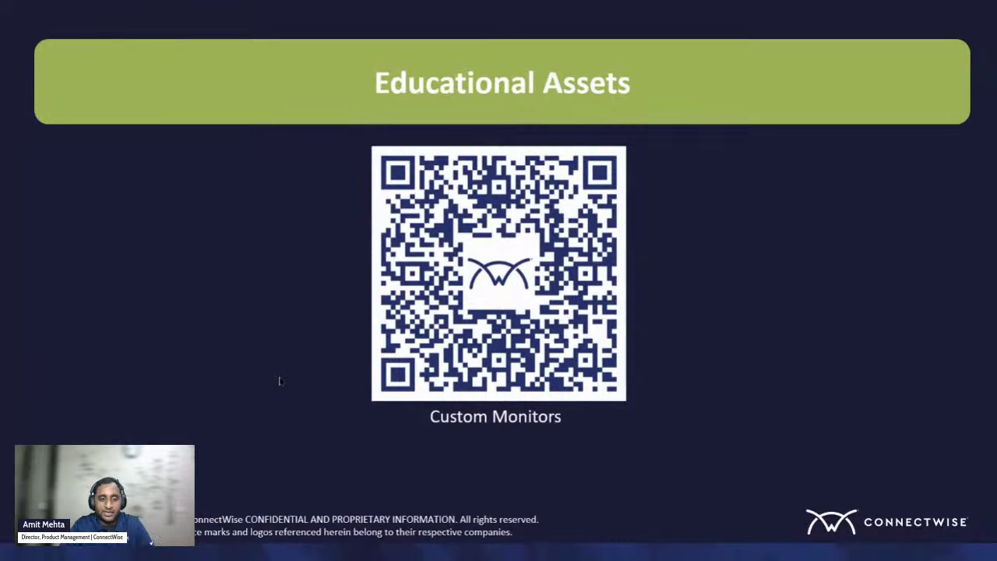
key("Right")
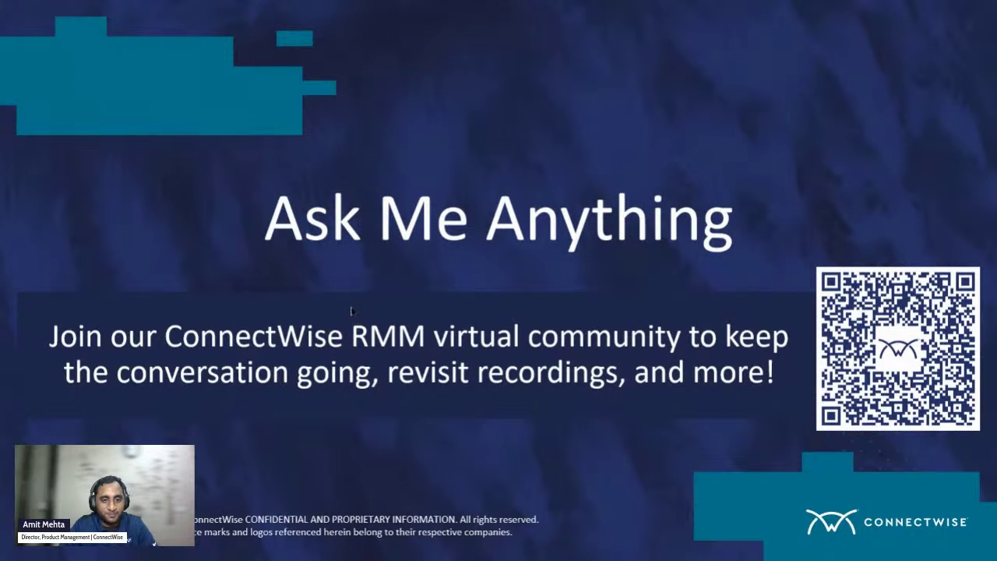
key("Right")
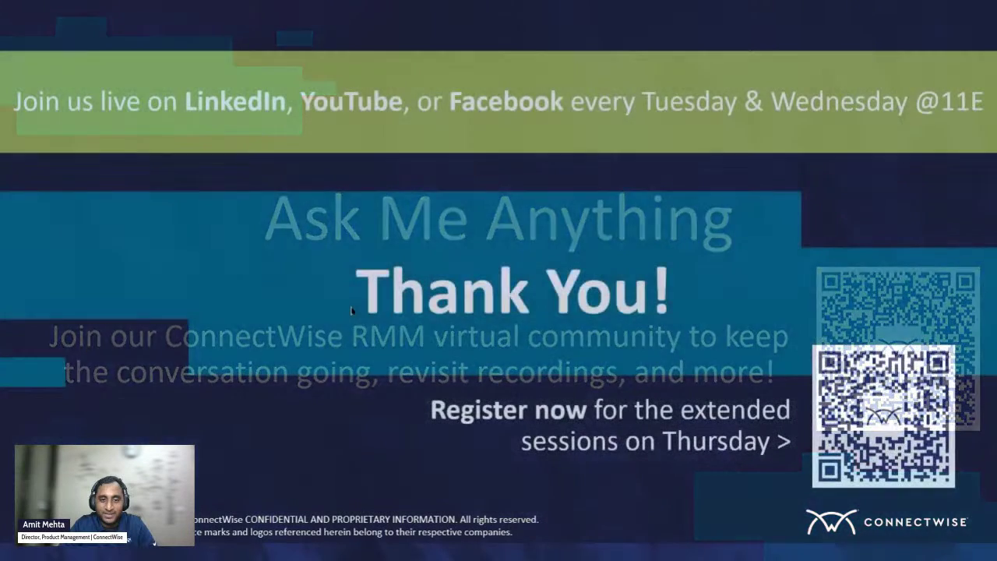